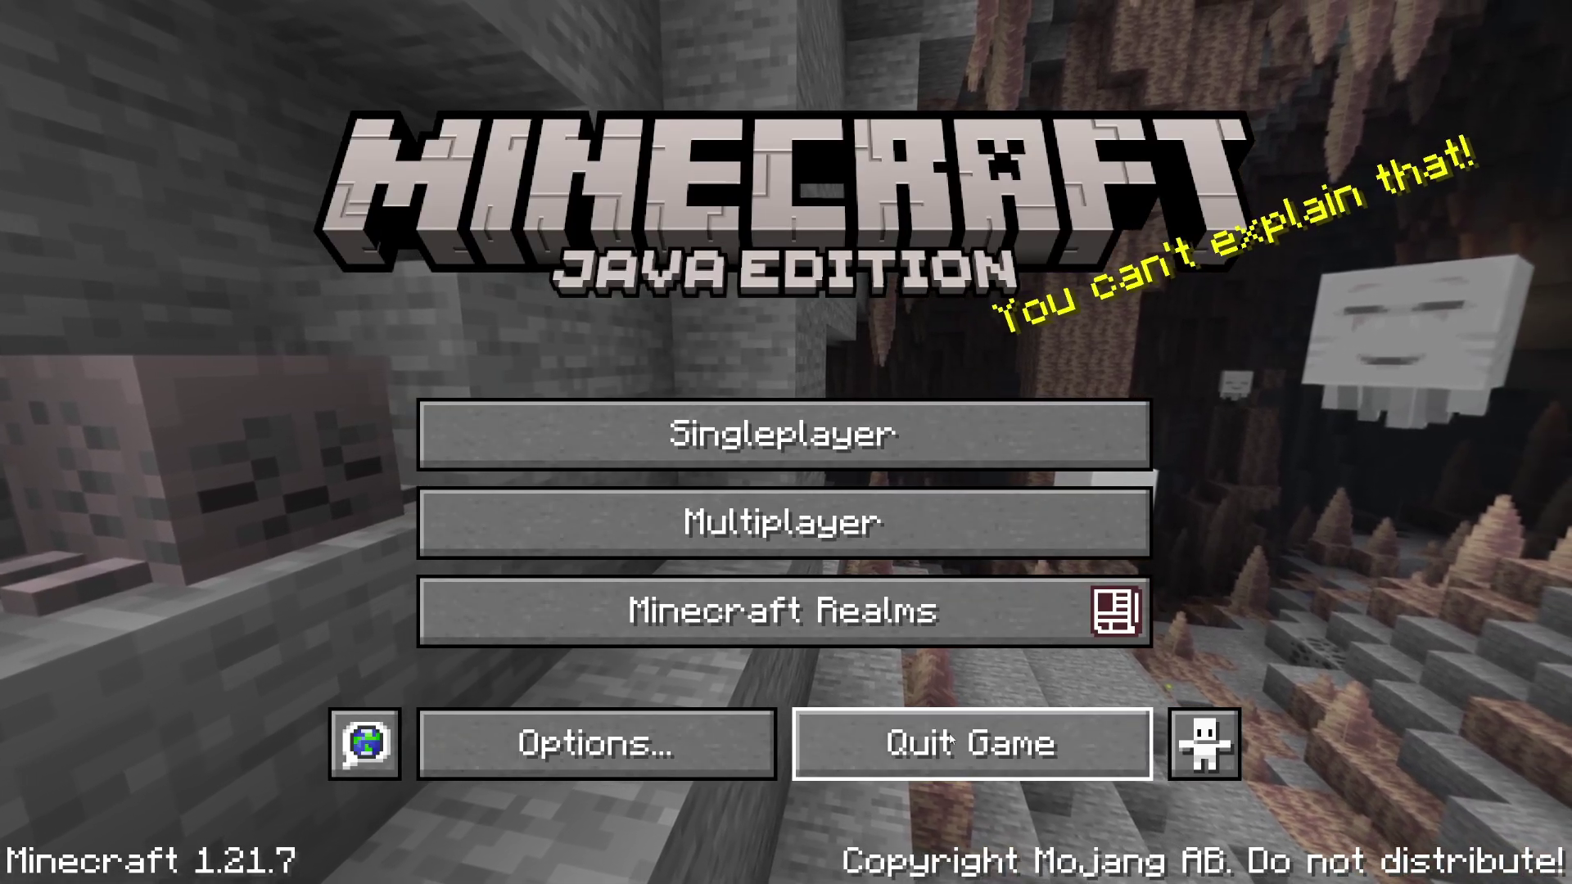
Quit Minecraft Java Edition from its title screen, leaving the Windows desktop showing
{"action": "left_click", "coordinate": [972, 743]}
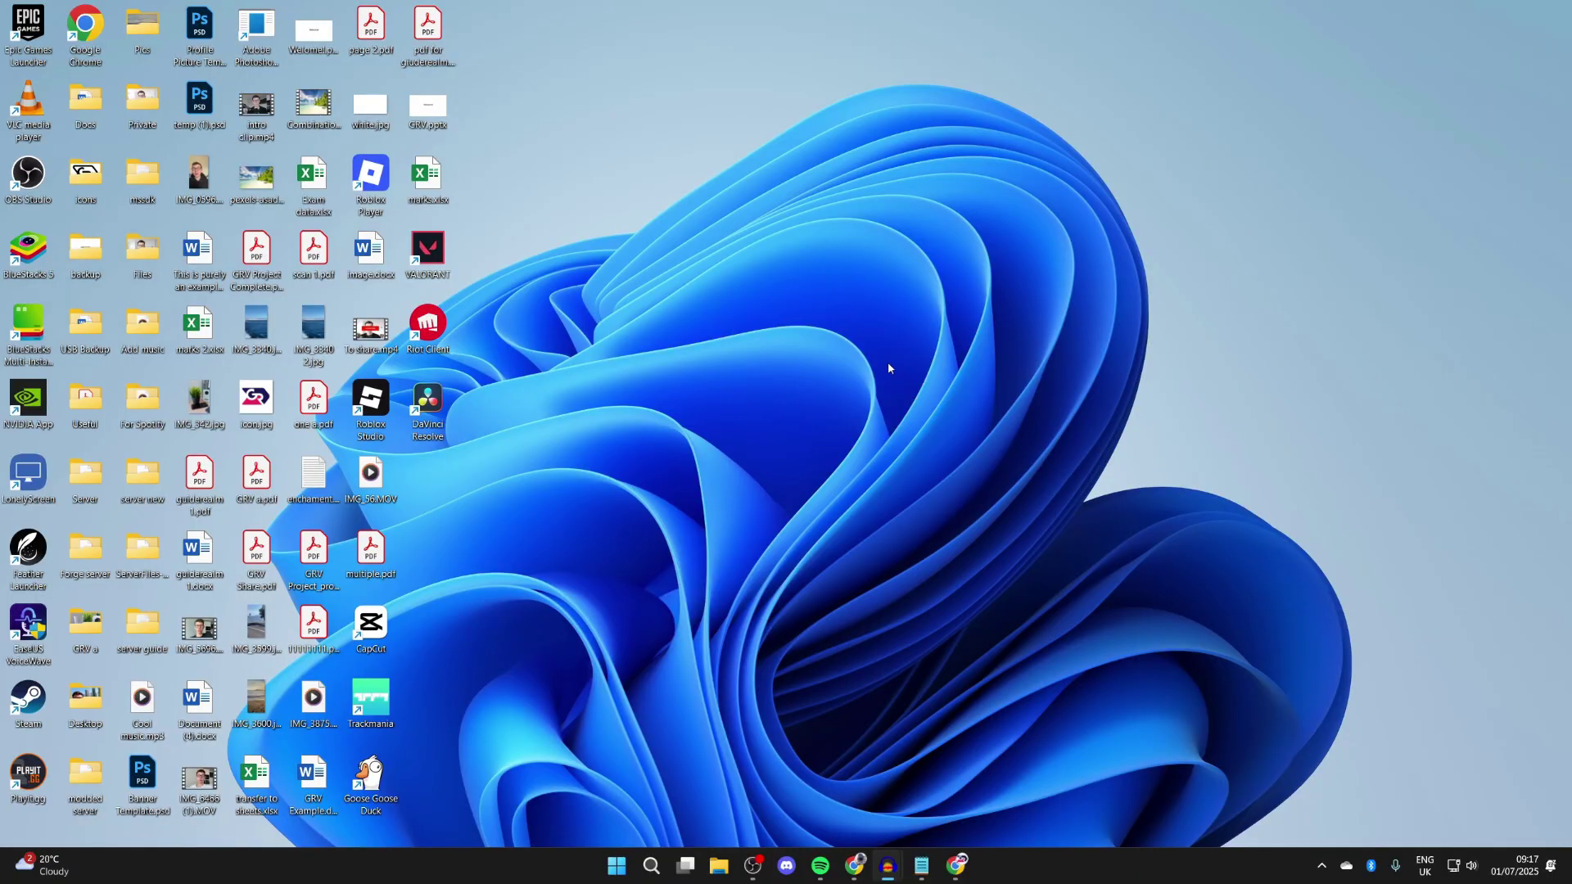
In Chrome, search 'curseforge' and browse all Minecraft mods on CurseForge
{"action": "left_click", "coordinate": [957, 865]}
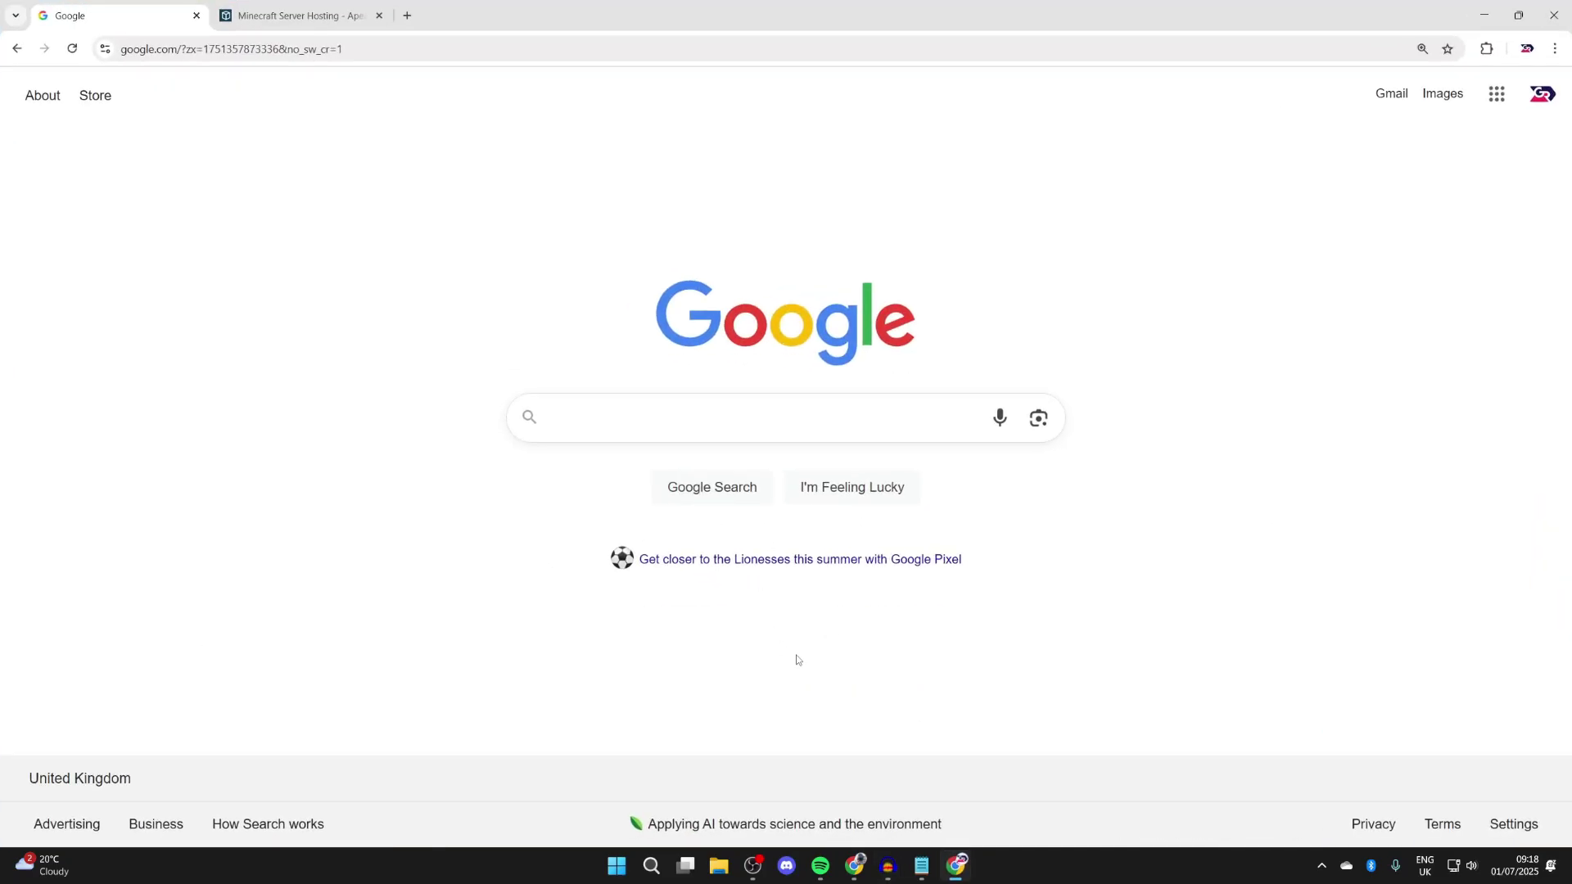
{"action": "type", "text": "curseforge"}
{"action": "key", "text": "Return"}
{"action": "left_click", "coordinate": [465, 276]}
{"action": "left_click", "coordinate": [356, 487]}
{"action": "left_click", "coordinate": [422, 322]}
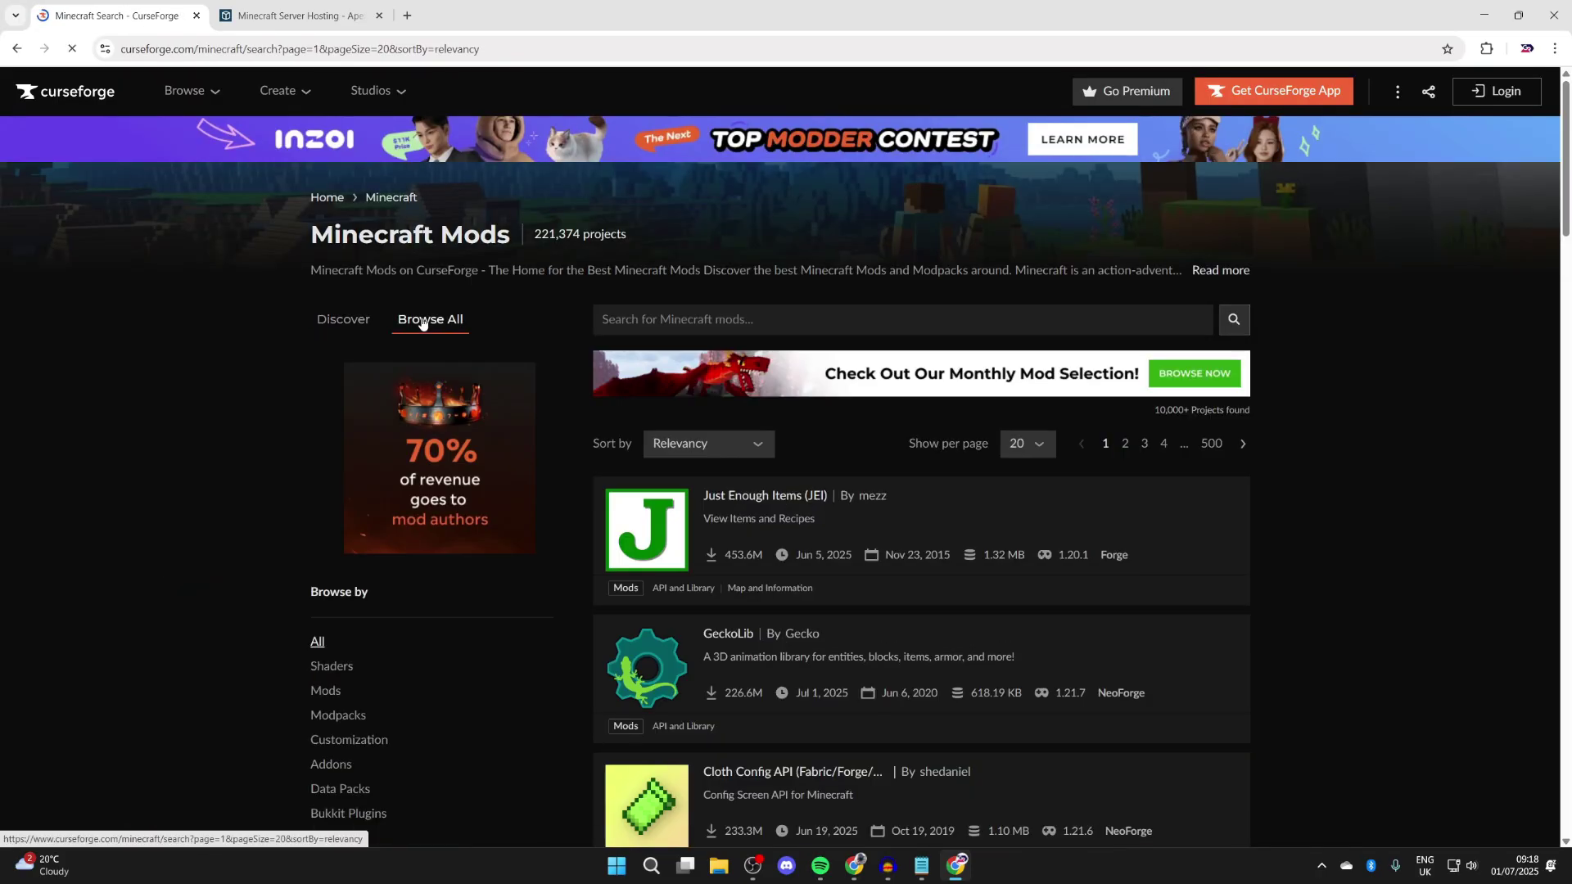
Filter the Minecraft mods to game version 1.21.7 and Forge only
{"action": "scroll", "coordinate": [423, 321], "scroll_direction": "down", "scroll_amount": 6}
{"action": "left_click", "coordinate": [366, 700]}
{"action": "left_click", "coordinate": [362, 727]}
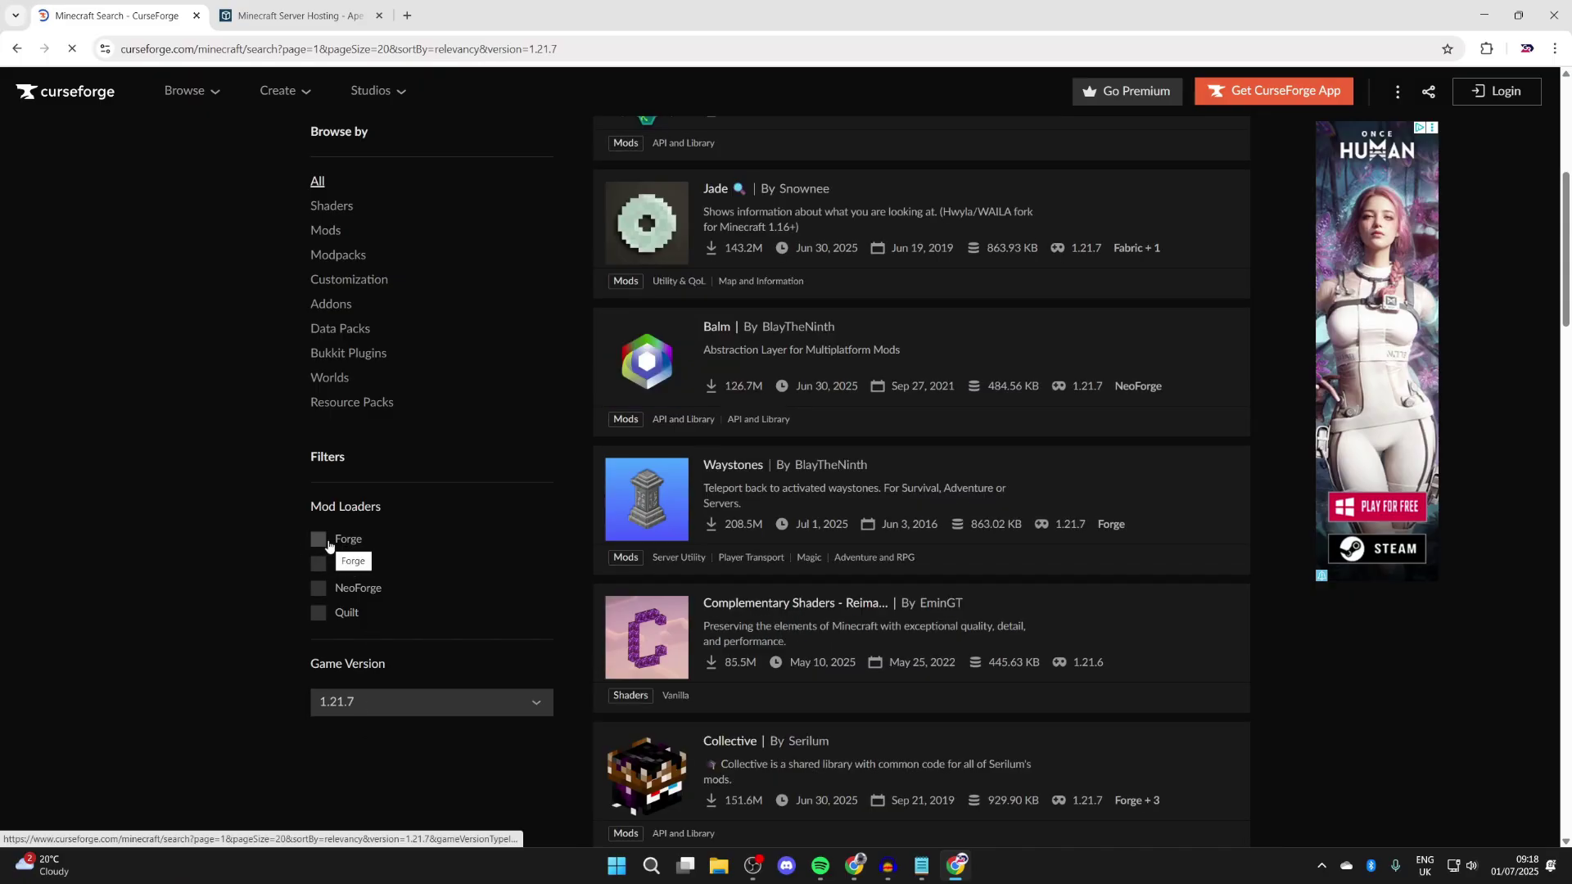
{"action": "left_click", "coordinate": [320, 540]}
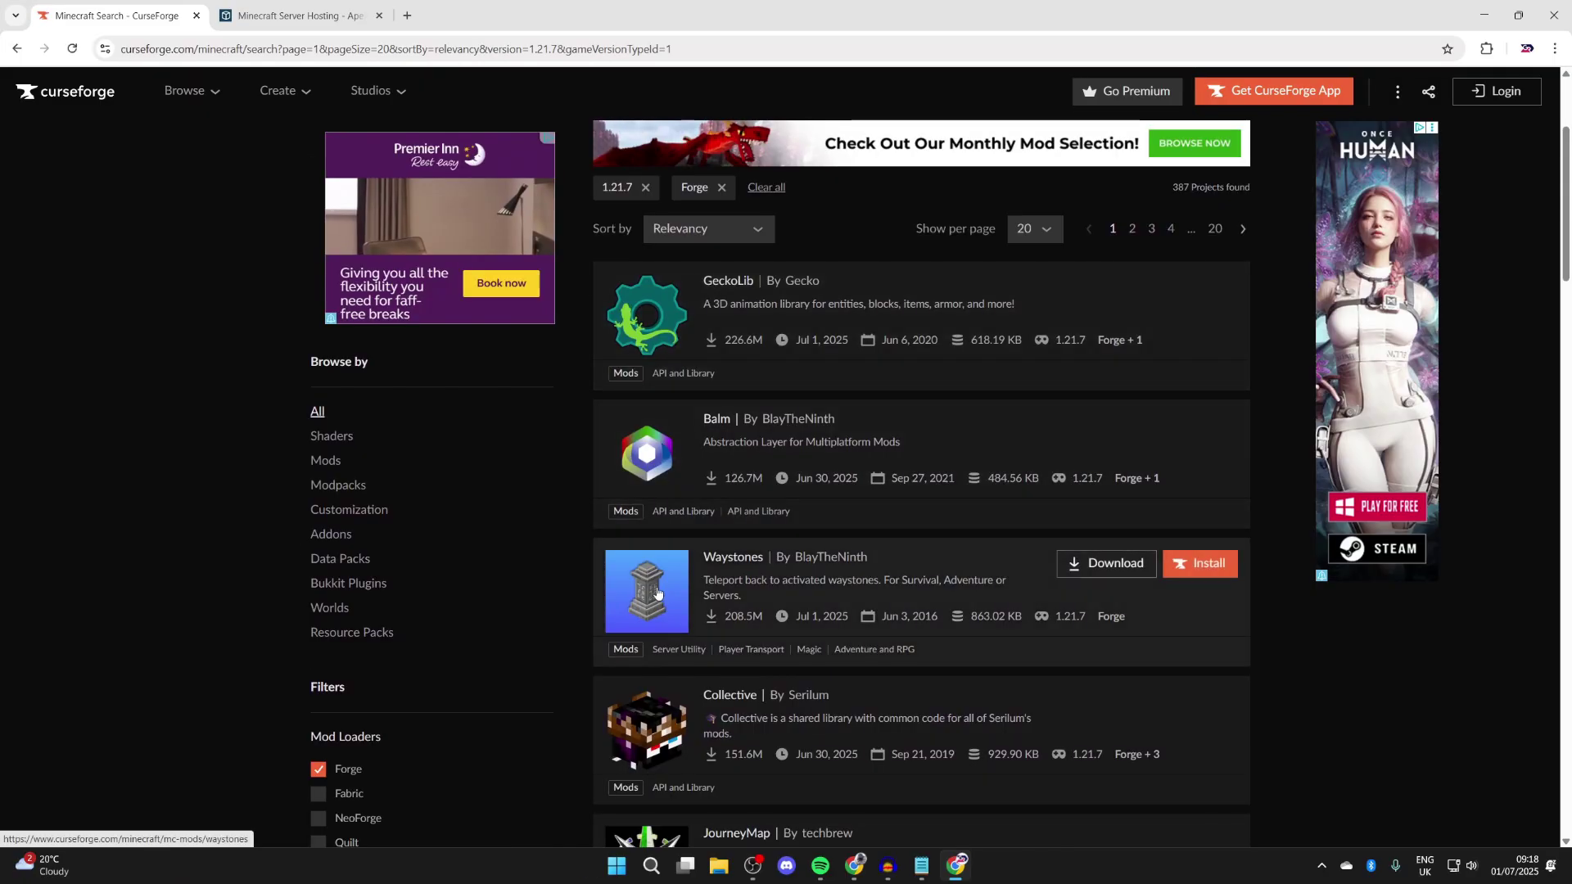
Open the Waystones mod page and show its Files list
{"action": "left_click", "coordinate": [966, 598]}
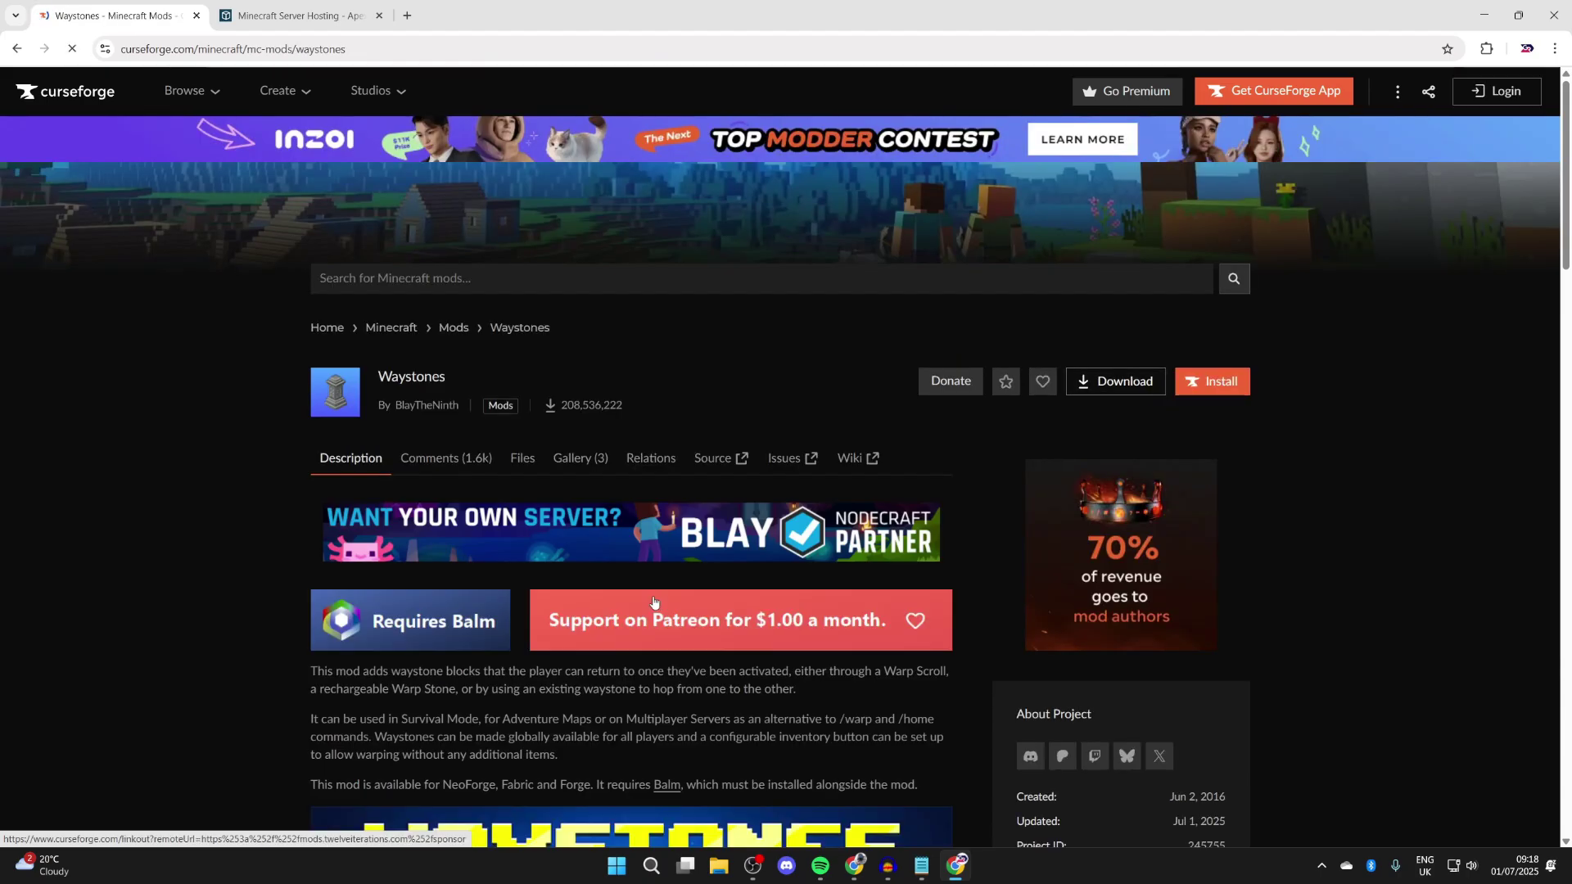
{"action": "scroll", "coordinate": [557, 503], "scroll_direction": "down", "scroll_amount": 2}
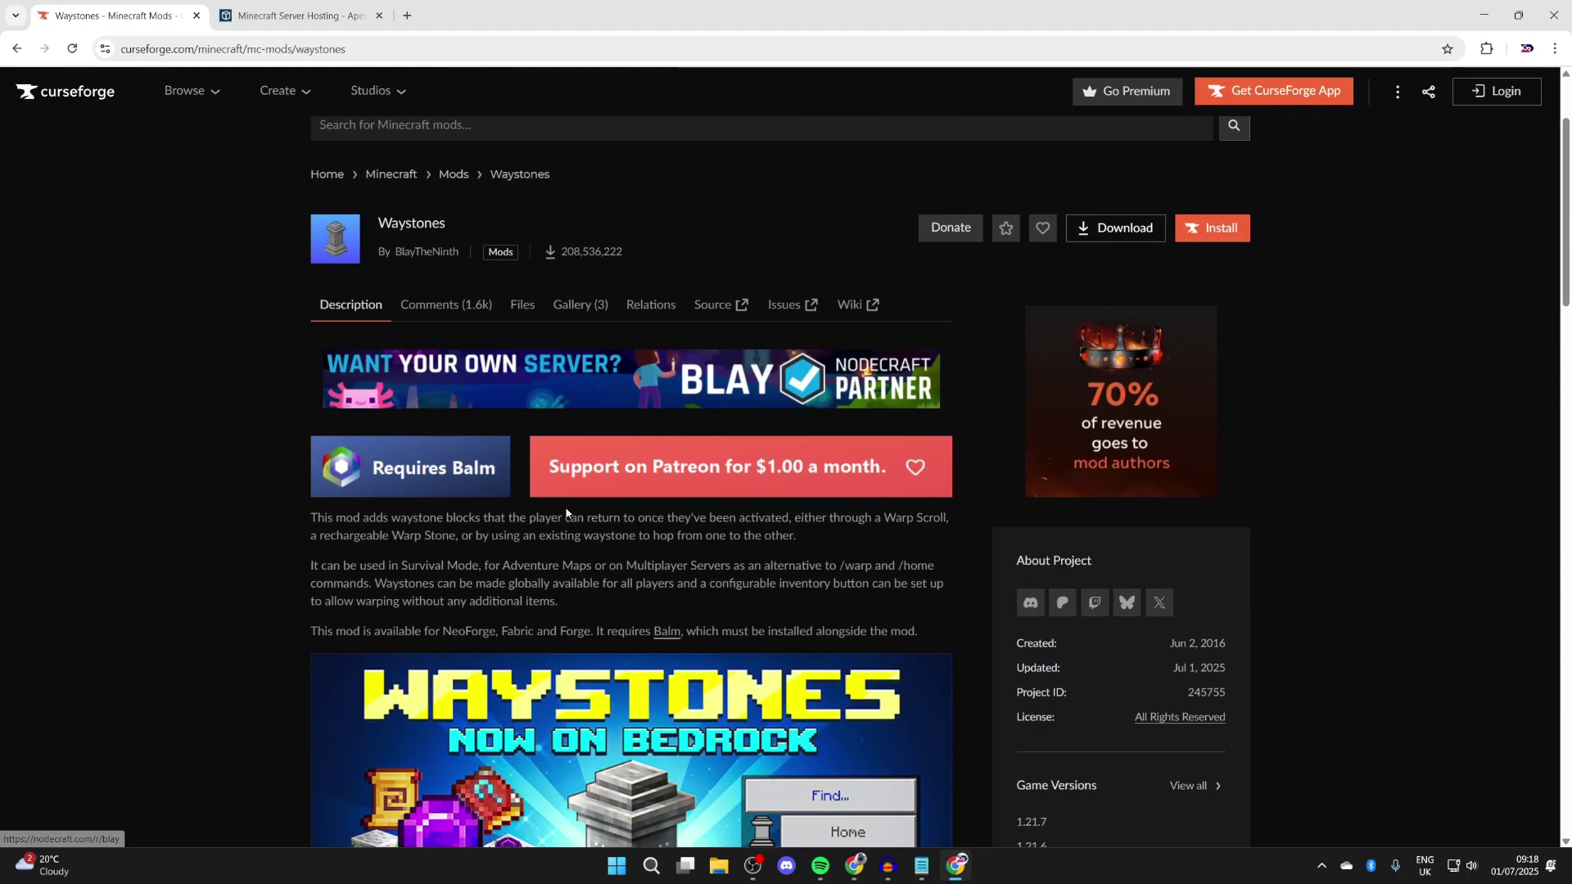
{"action": "scroll", "coordinate": [416, 613], "scroll_direction": "up", "scroll_amount": 2}
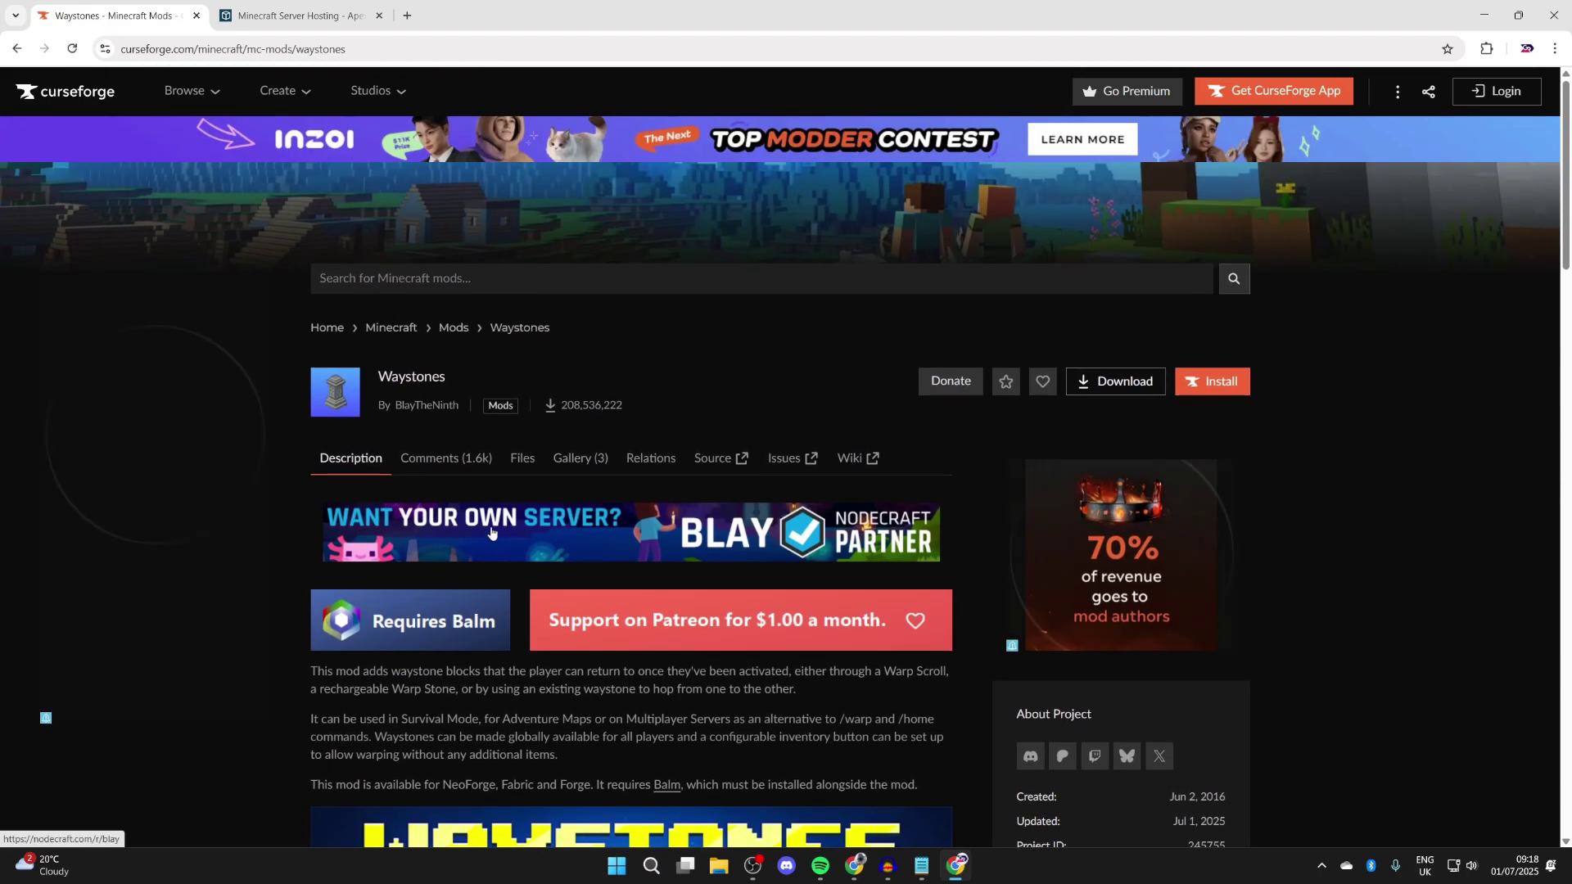
{"action": "left_click", "coordinate": [516, 461]}
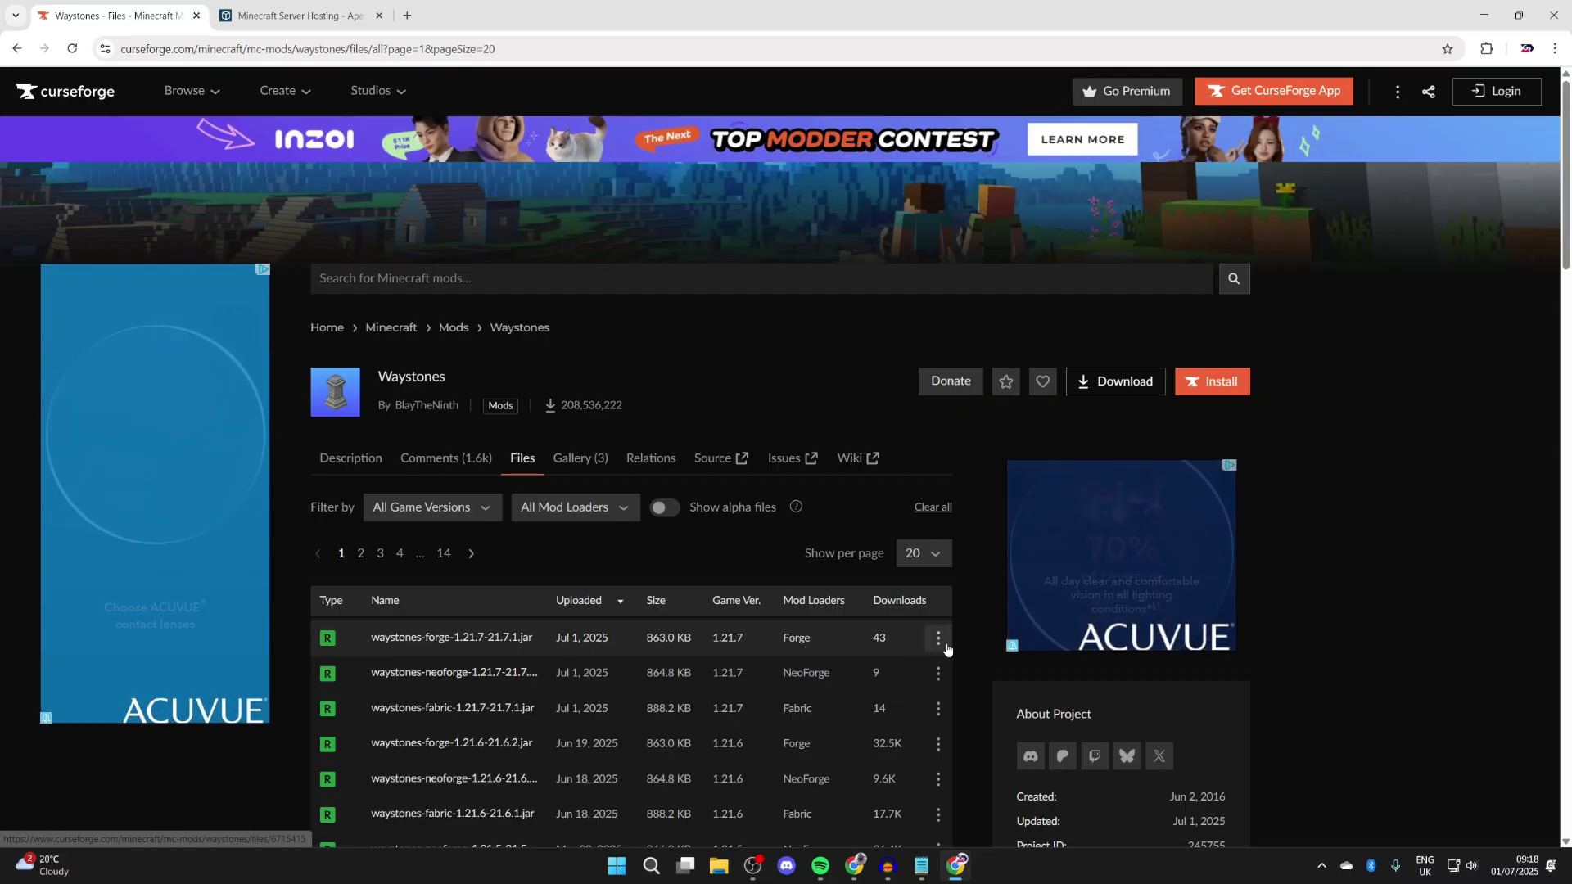
Download waystones-forge-1.21.7-21.7.1.jar and return to the Waystones description page
{"action": "left_click", "coordinate": [938, 638]}
{"action": "left_click", "coordinate": [969, 705]}
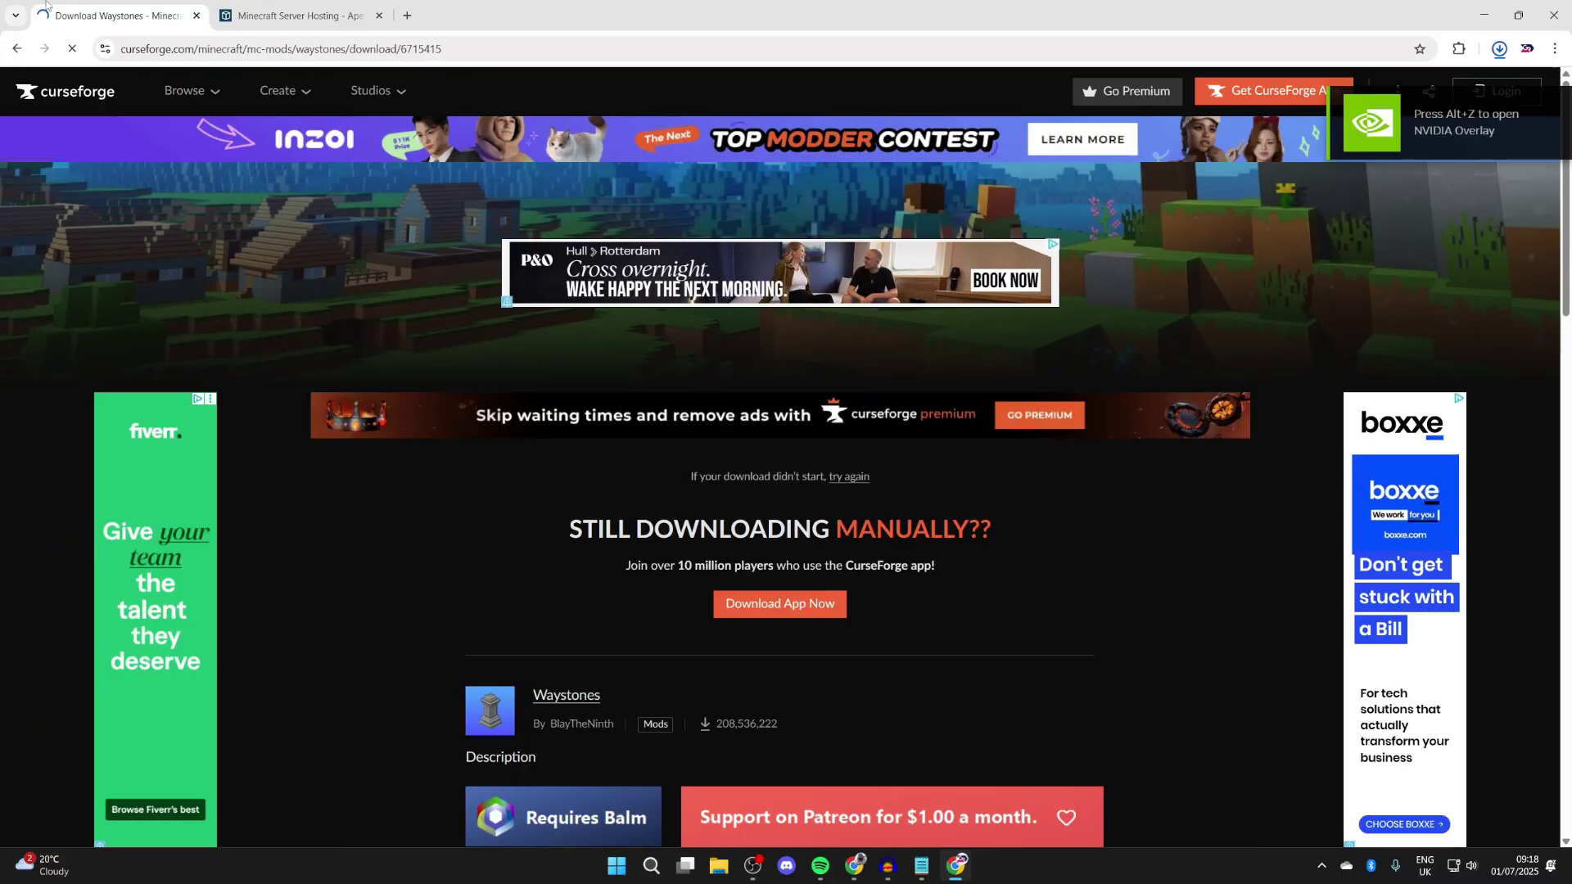
{"action": "left_click", "coordinate": [17, 48]}
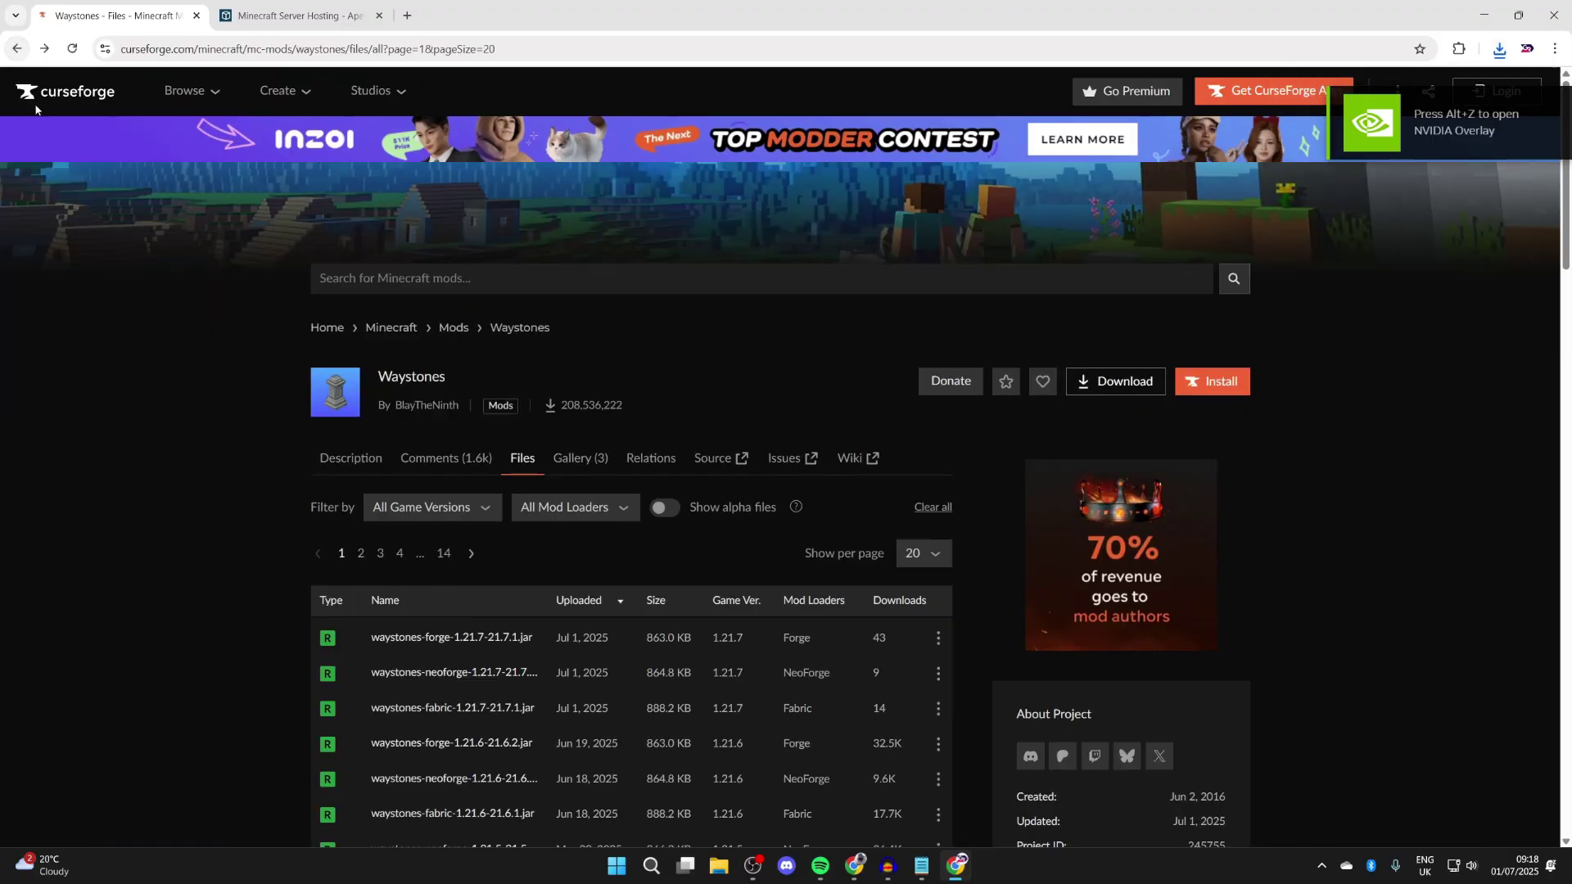
{"action": "left_click", "coordinate": [17, 48]}
From the required Balm mod's Files list, download balm-forge-1.21.7-21.7.2-all.jar
{"action": "left_click", "coordinate": [436, 547]}
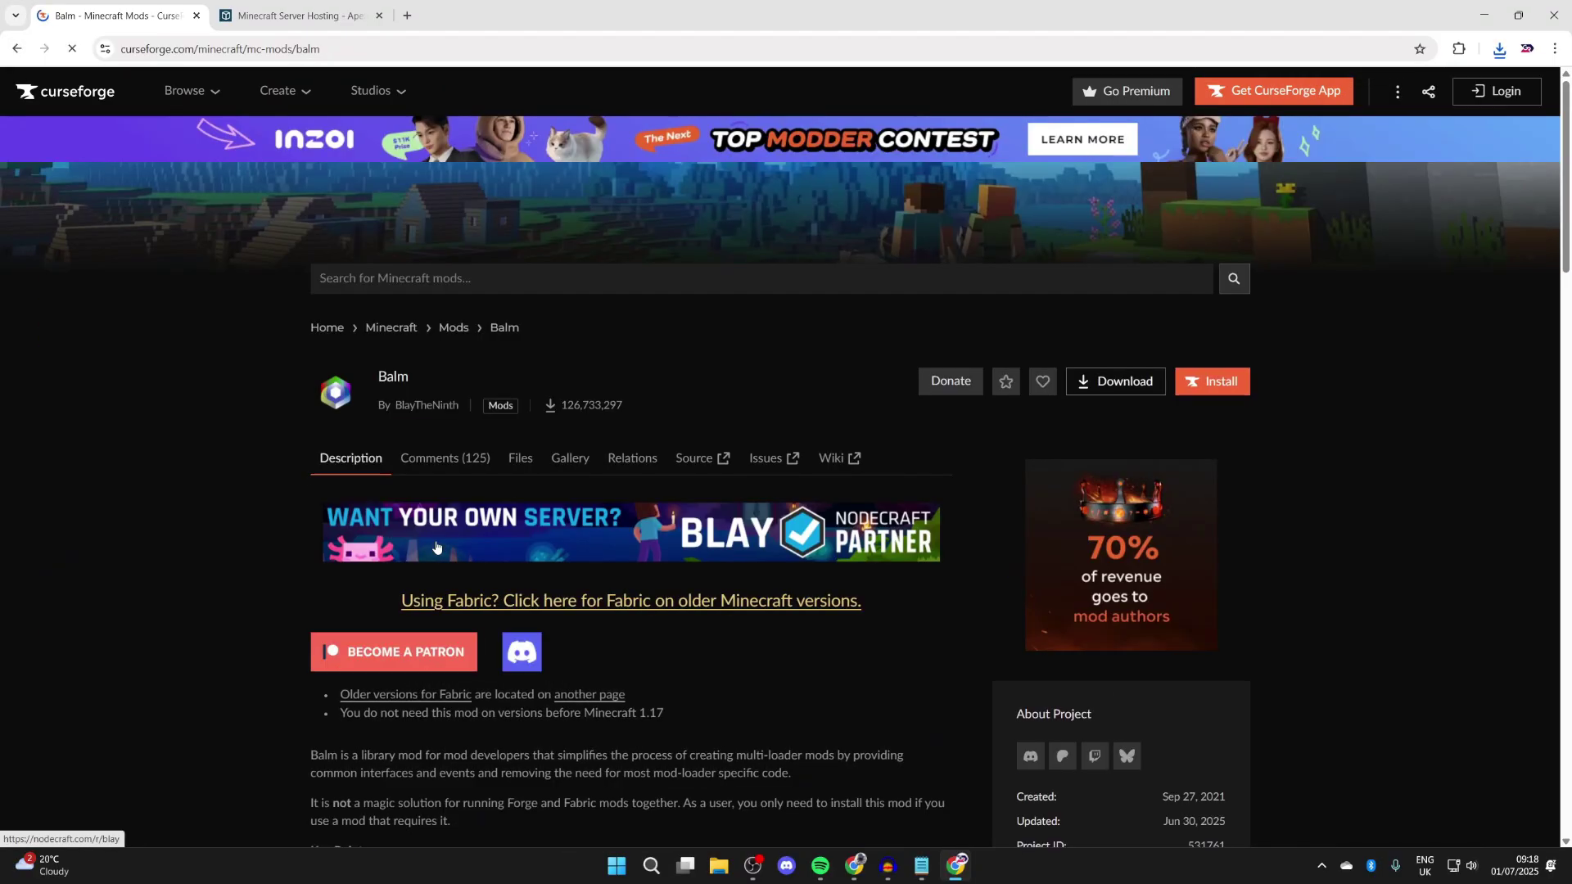
{"action": "left_click", "coordinate": [521, 459]}
{"action": "scroll", "coordinate": [523, 461], "scroll_direction": "down", "scroll_amount": 1}
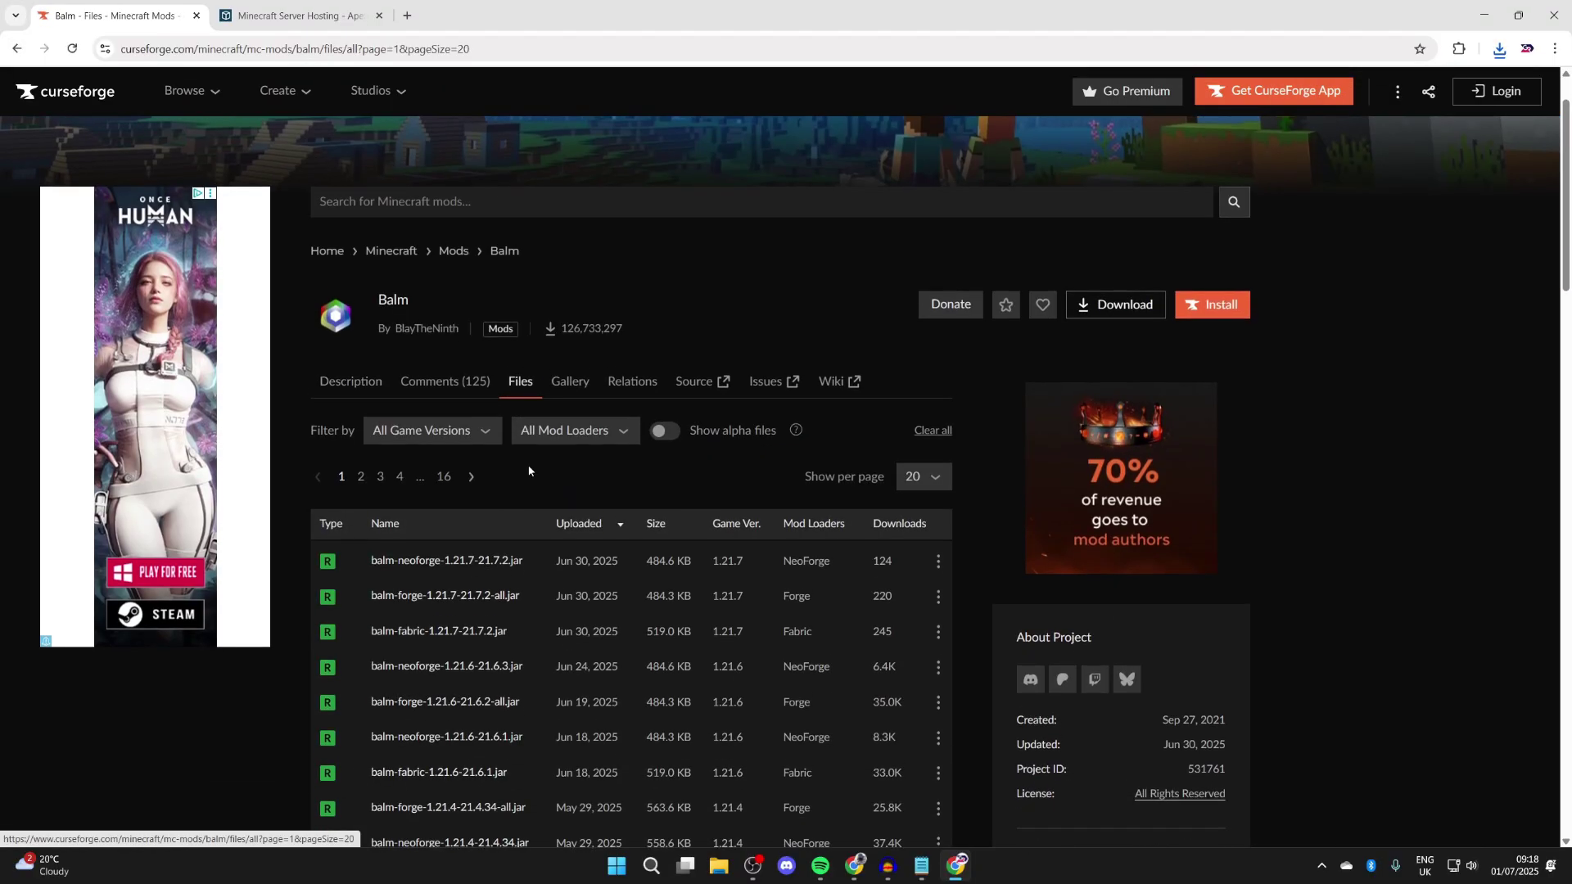
{"action": "left_click", "coordinate": [940, 601]}
{"action": "left_click", "coordinate": [976, 667]}
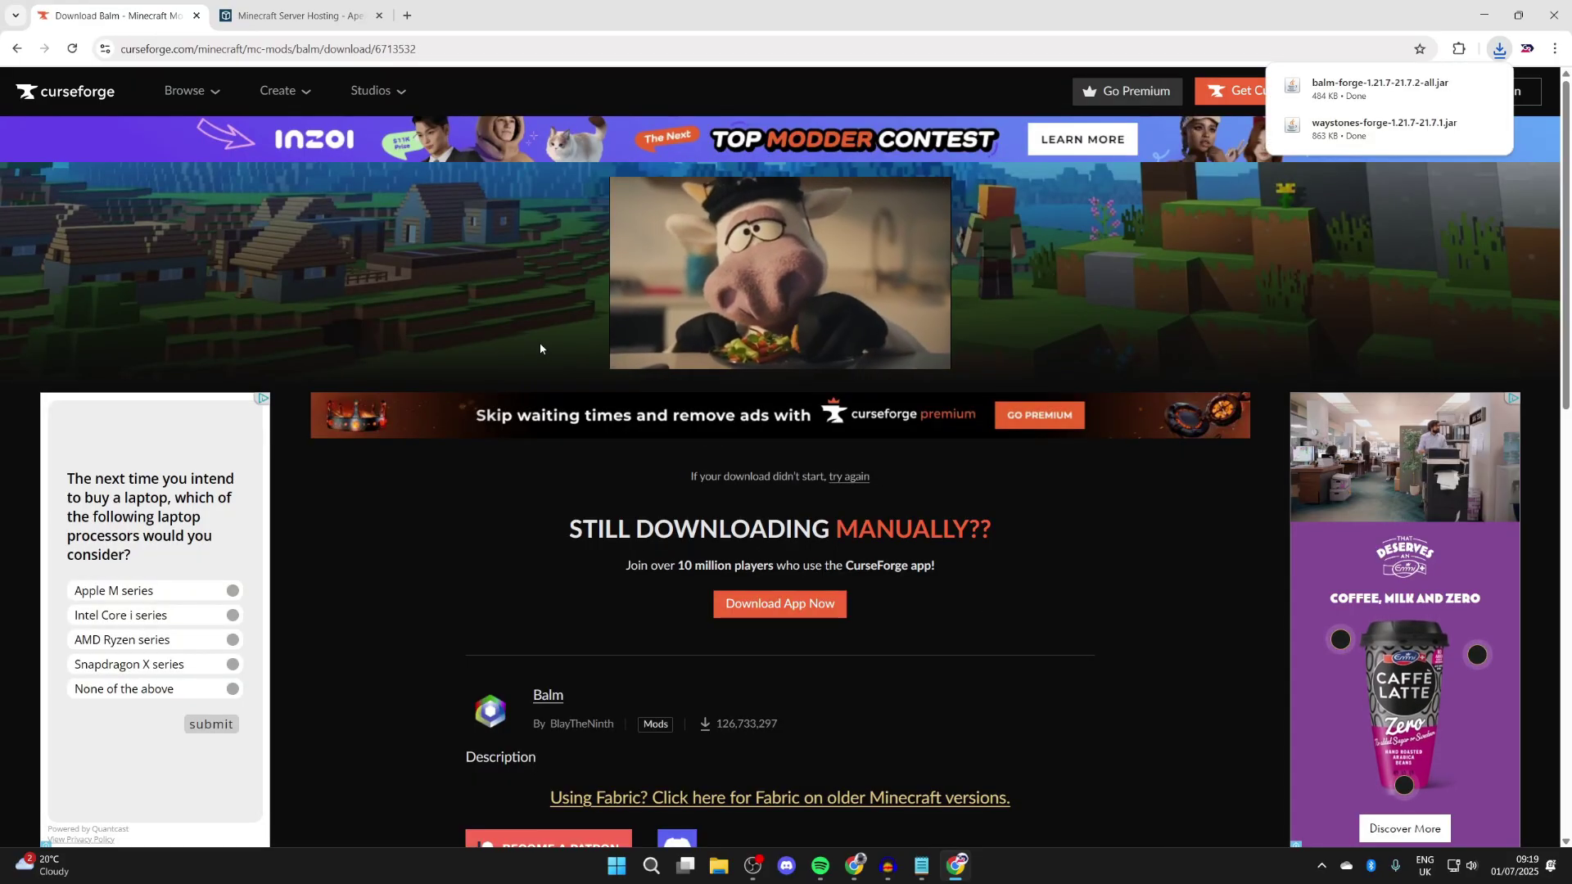
{"action": "left_click", "coordinate": [547, 52]}
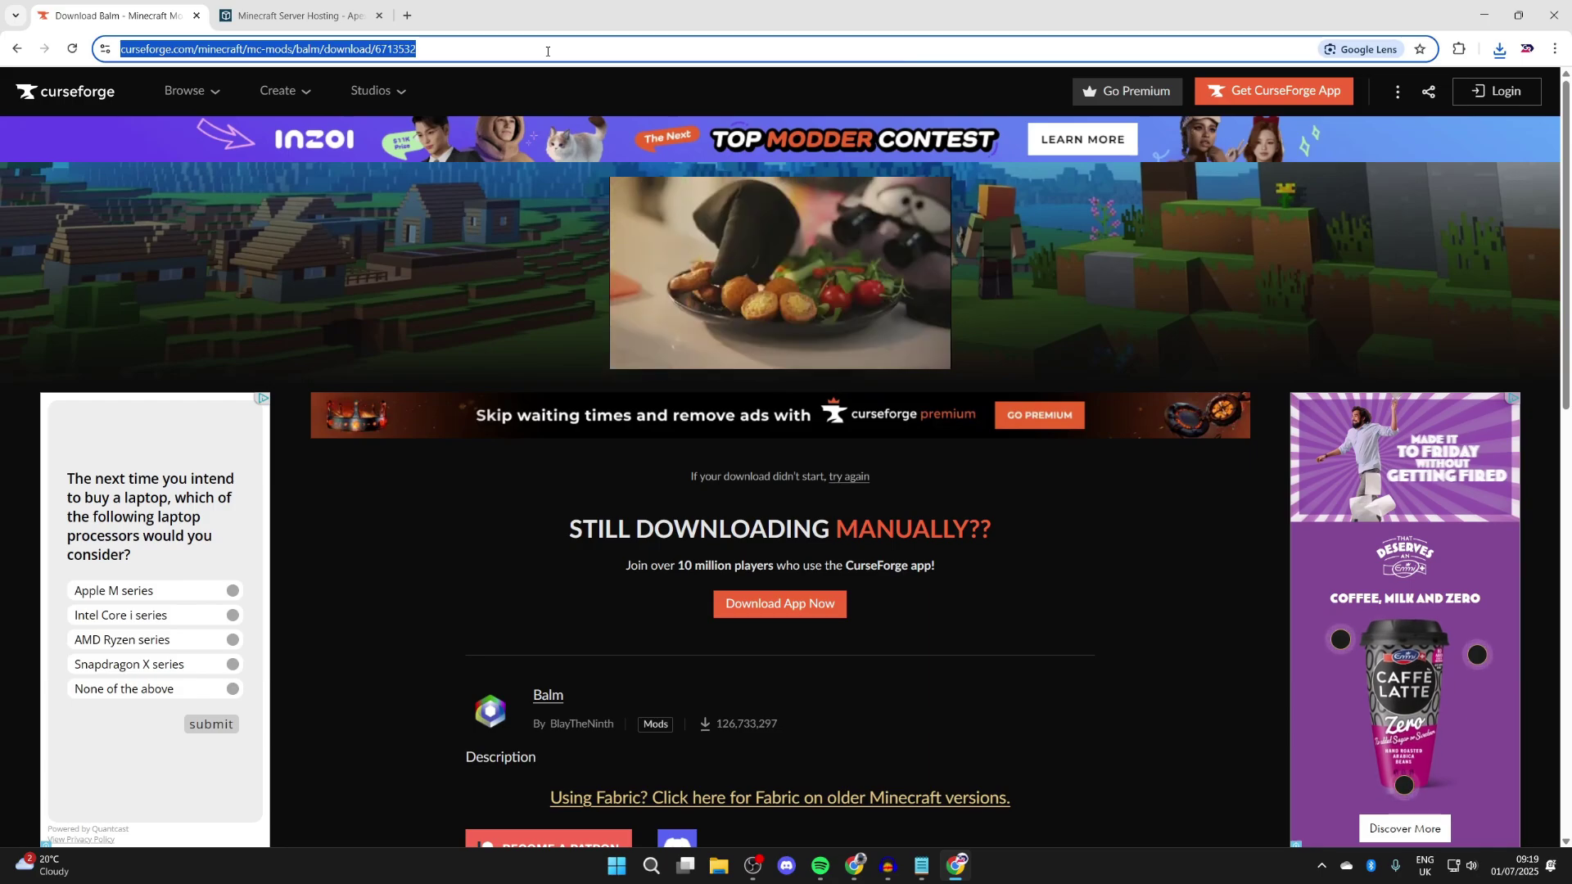
Go to google.com and search for 'minecraft forge'
{"action": "type", "text": "google.com"}
{"action": "key", "text": "Return"}
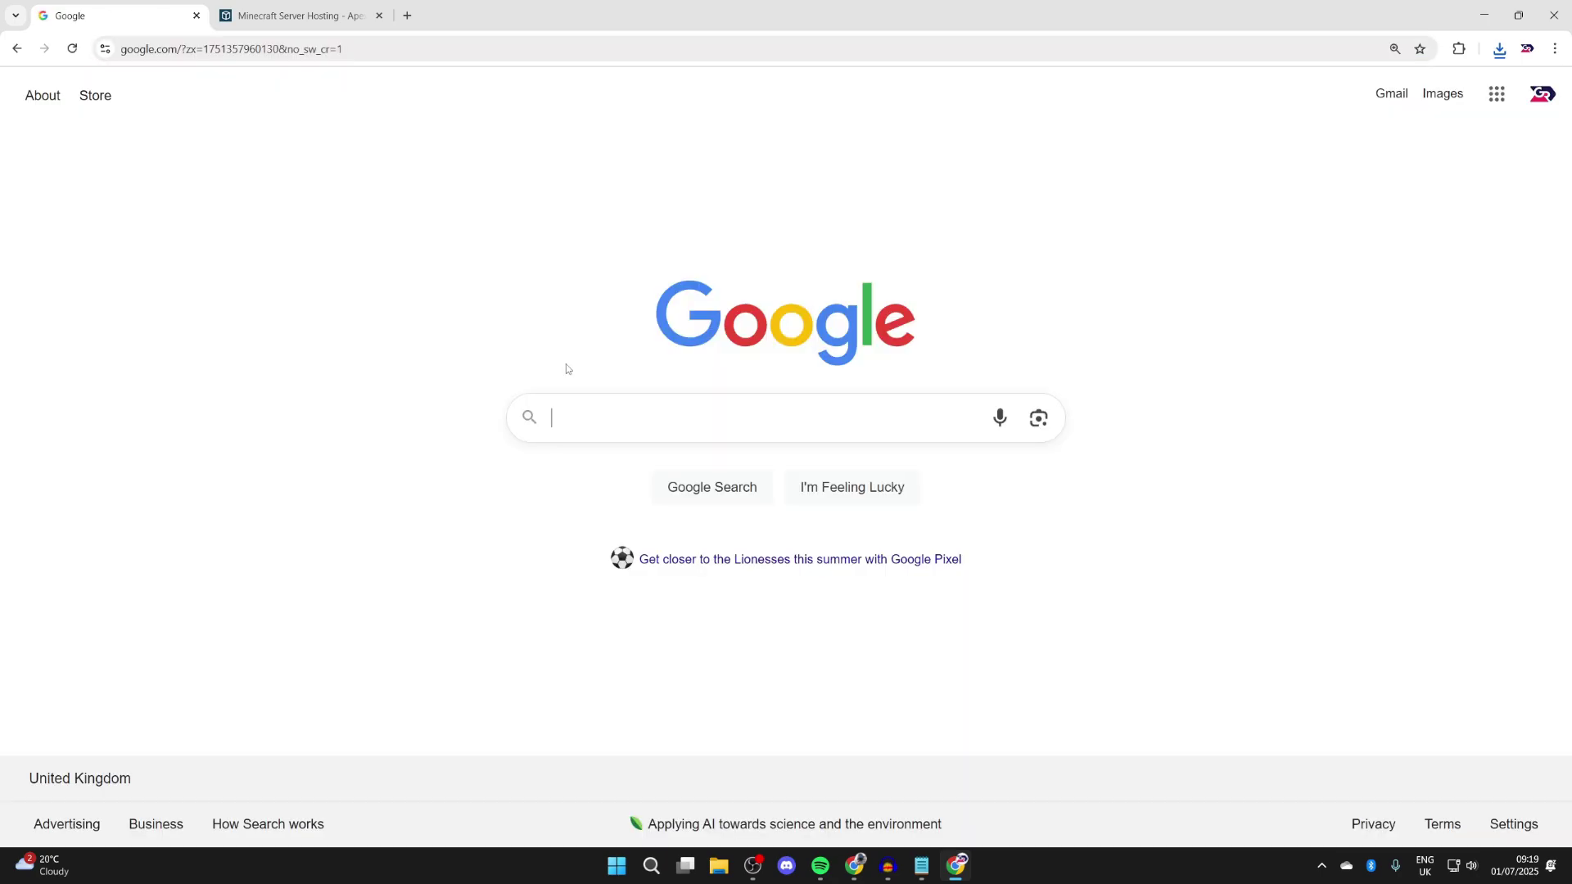
{"action": "type", "text": "minecra"}
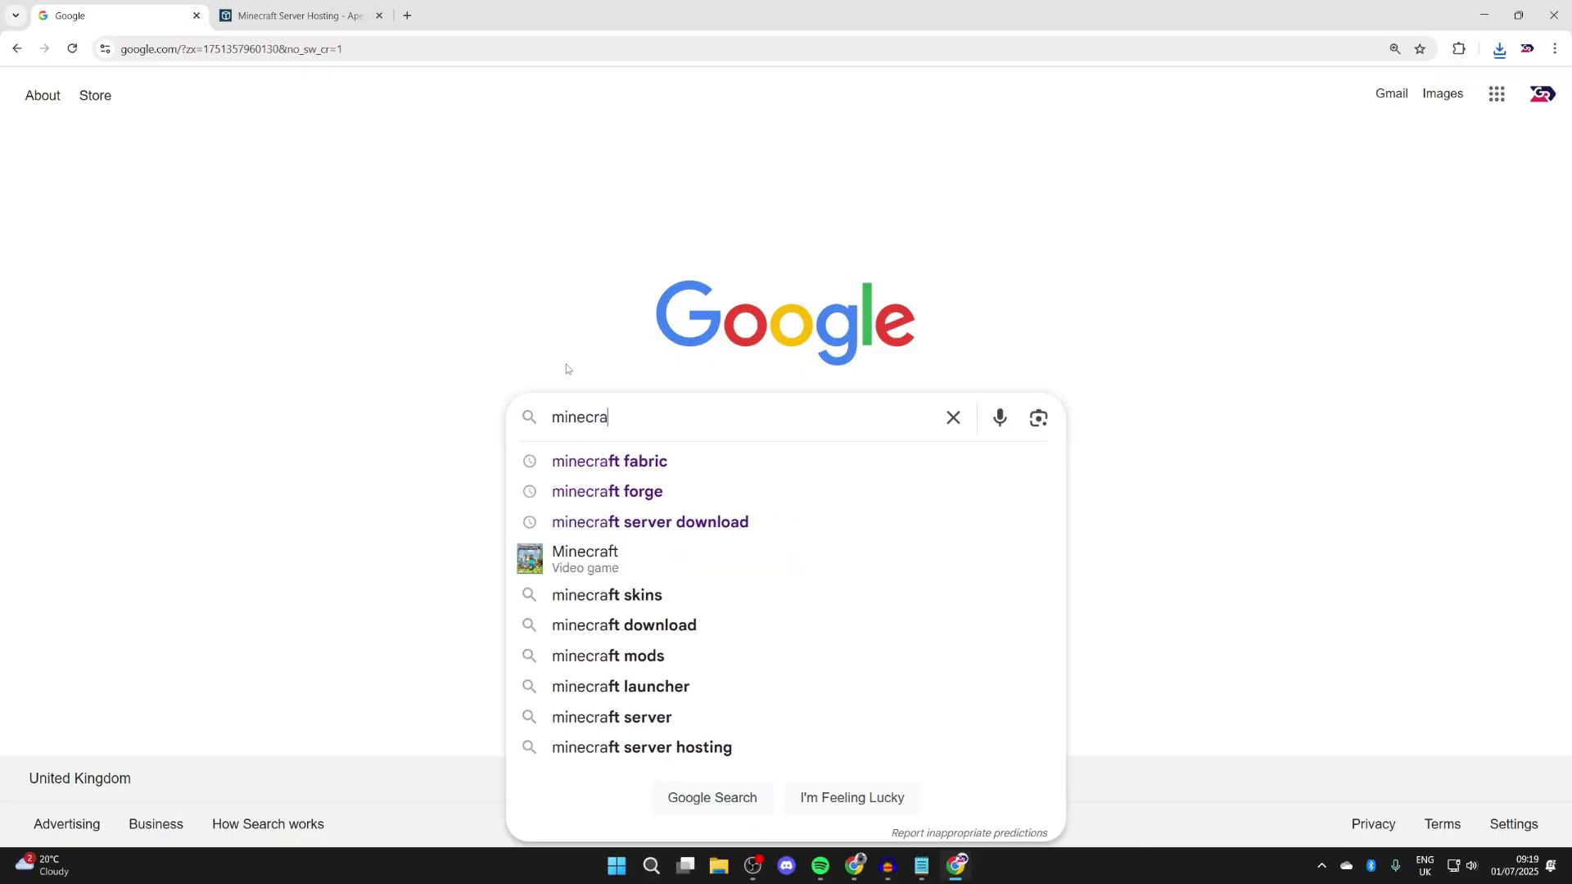
{"action": "type", "text": "ft forge"}
{"action": "key", "text": "Return"}
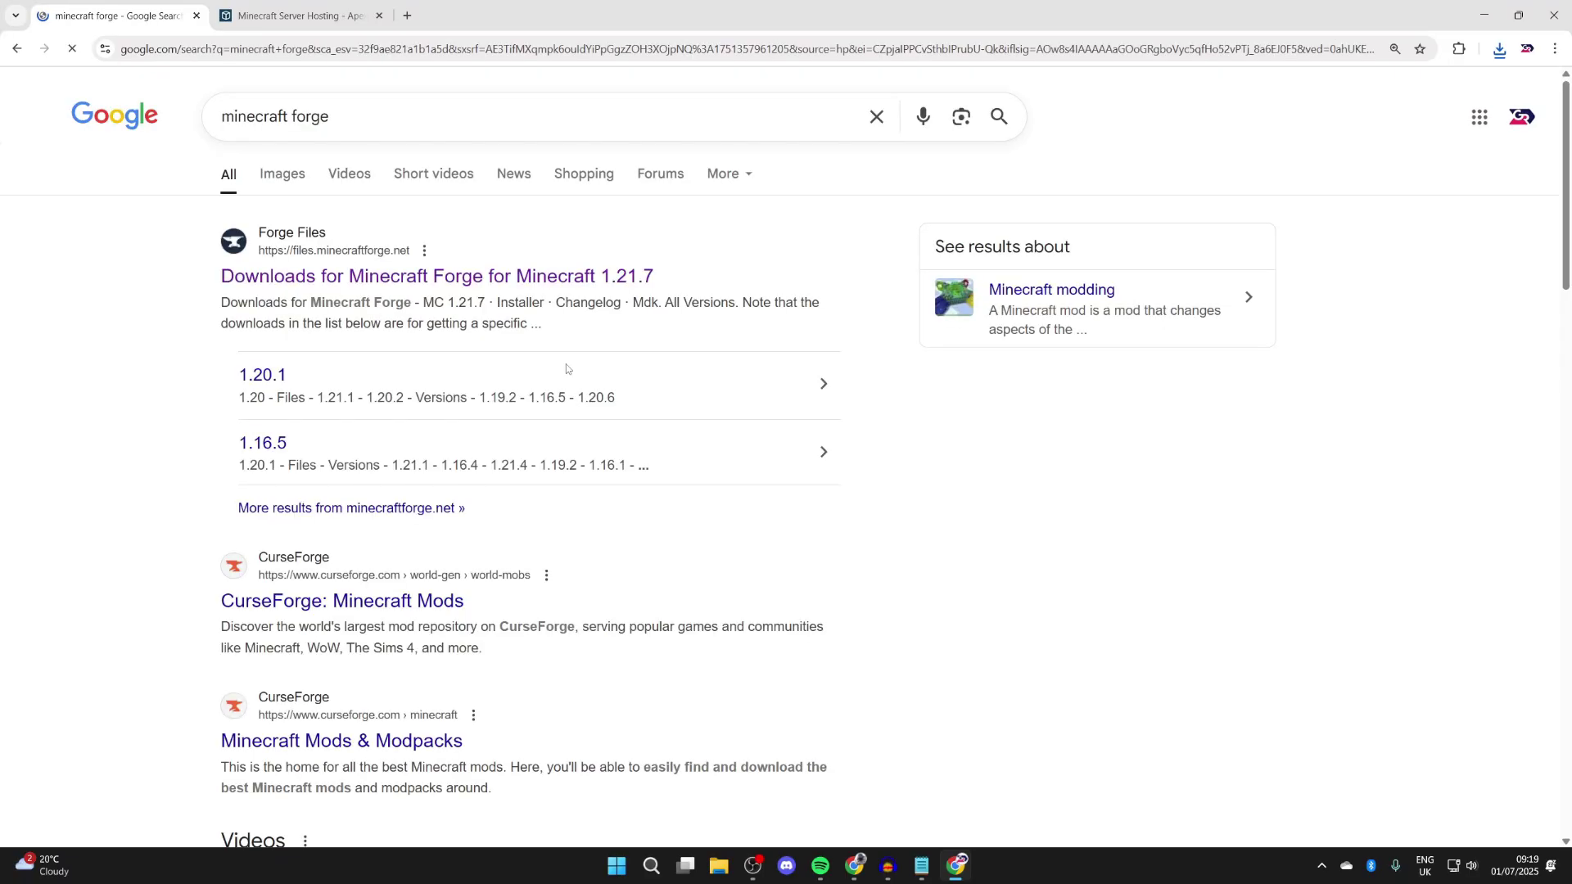
On files.minecraftforge.net, accept the privacy notice and download the 1.21.7 Installer, skipping the ad
{"action": "left_click", "coordinate": [413, 279]}
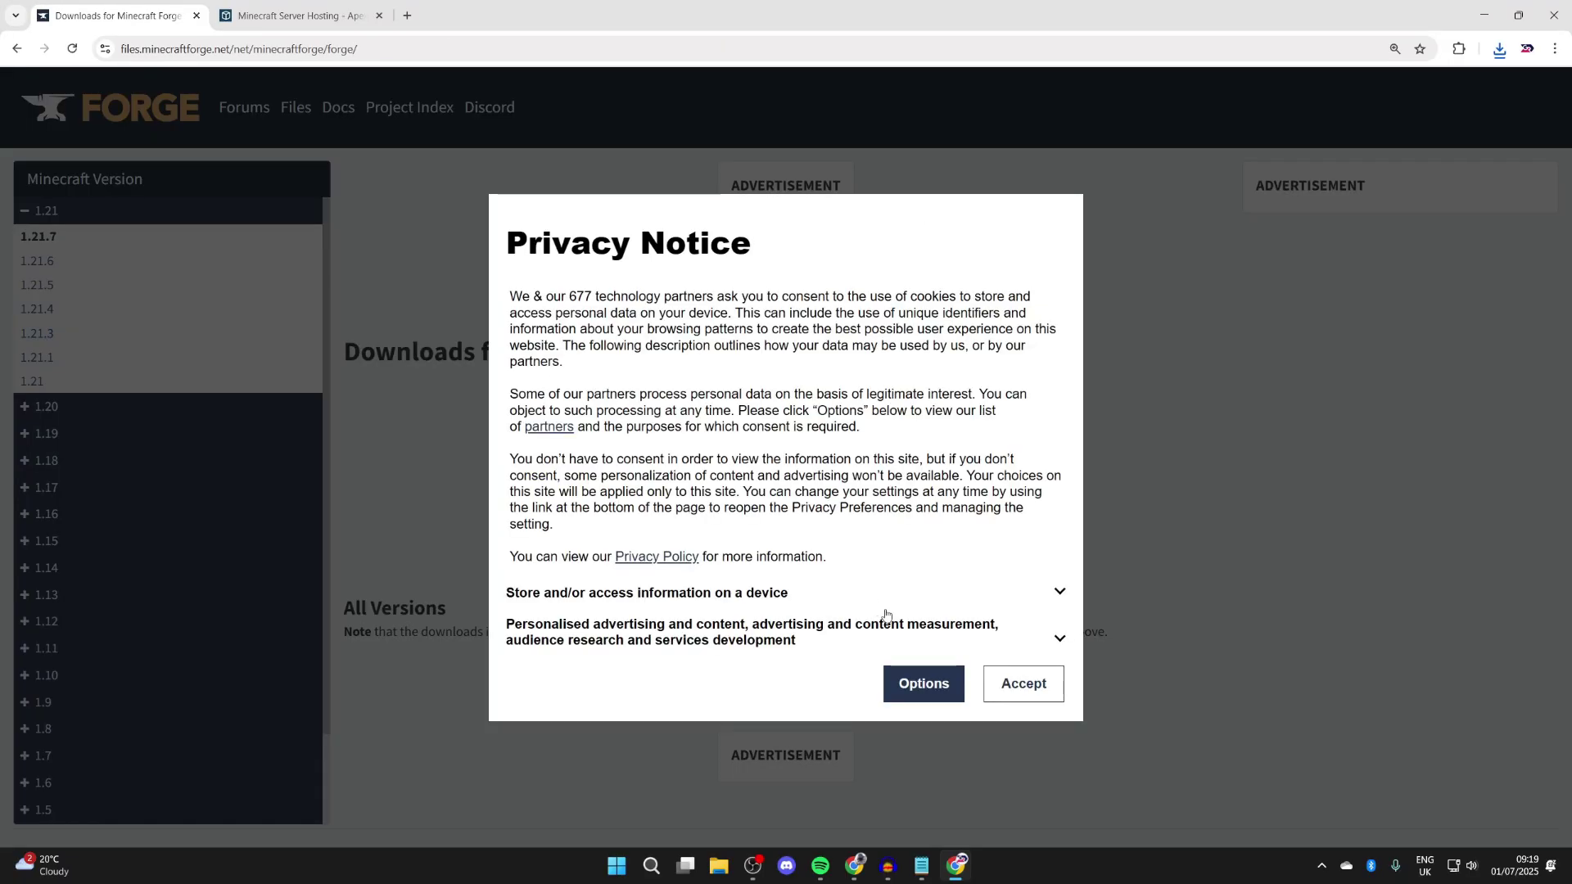
{"action": "left_click", "coordinate": [1022, 697]}
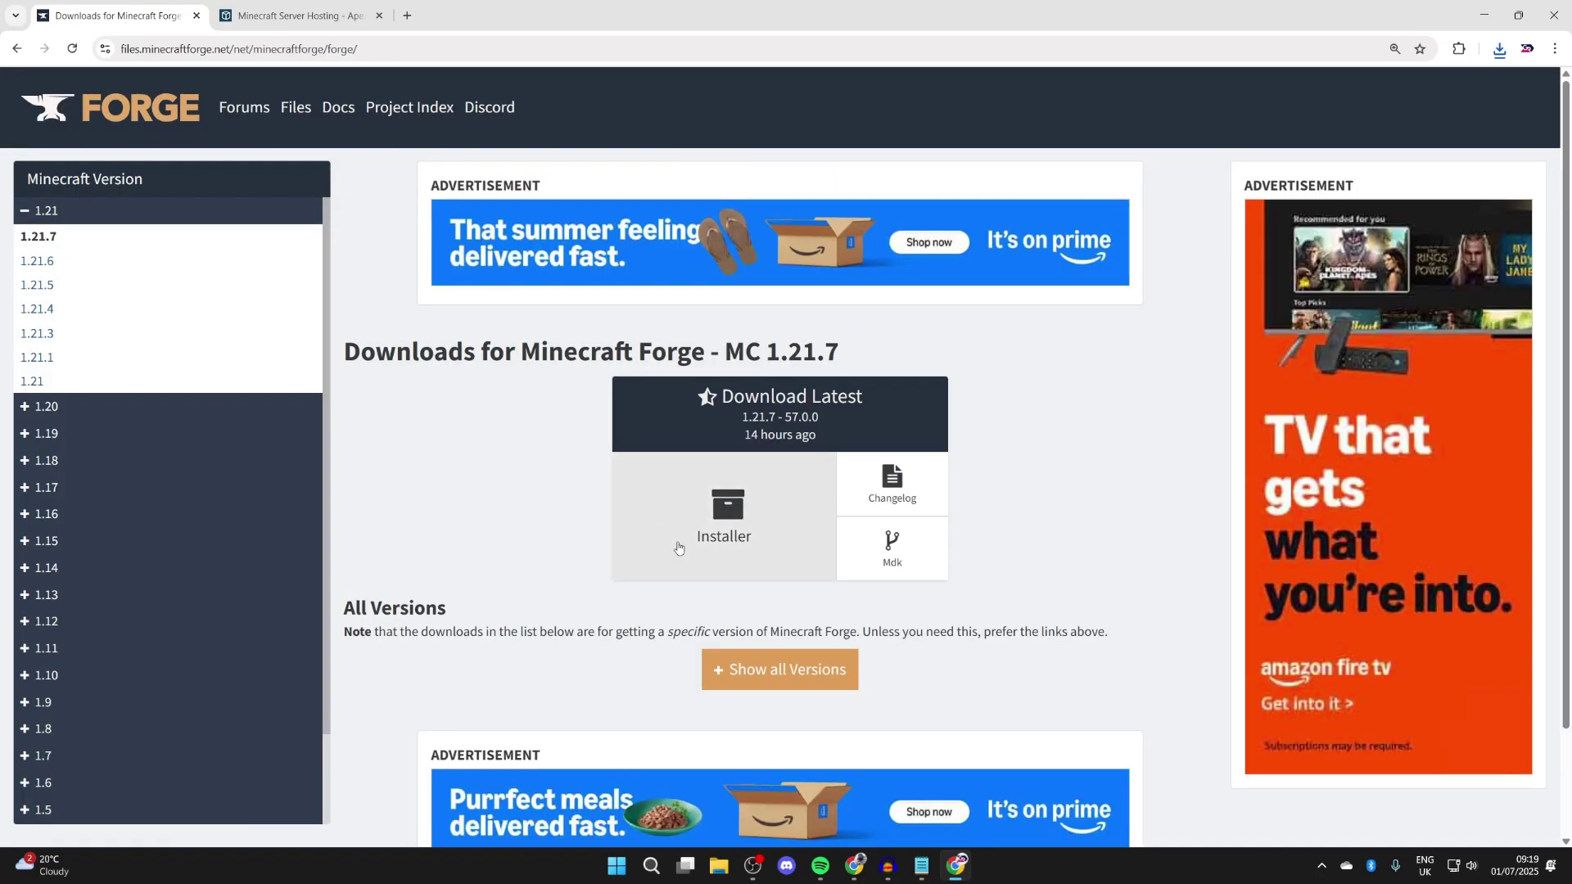
{"action": "left_click", "coordinate": [735, 503]}
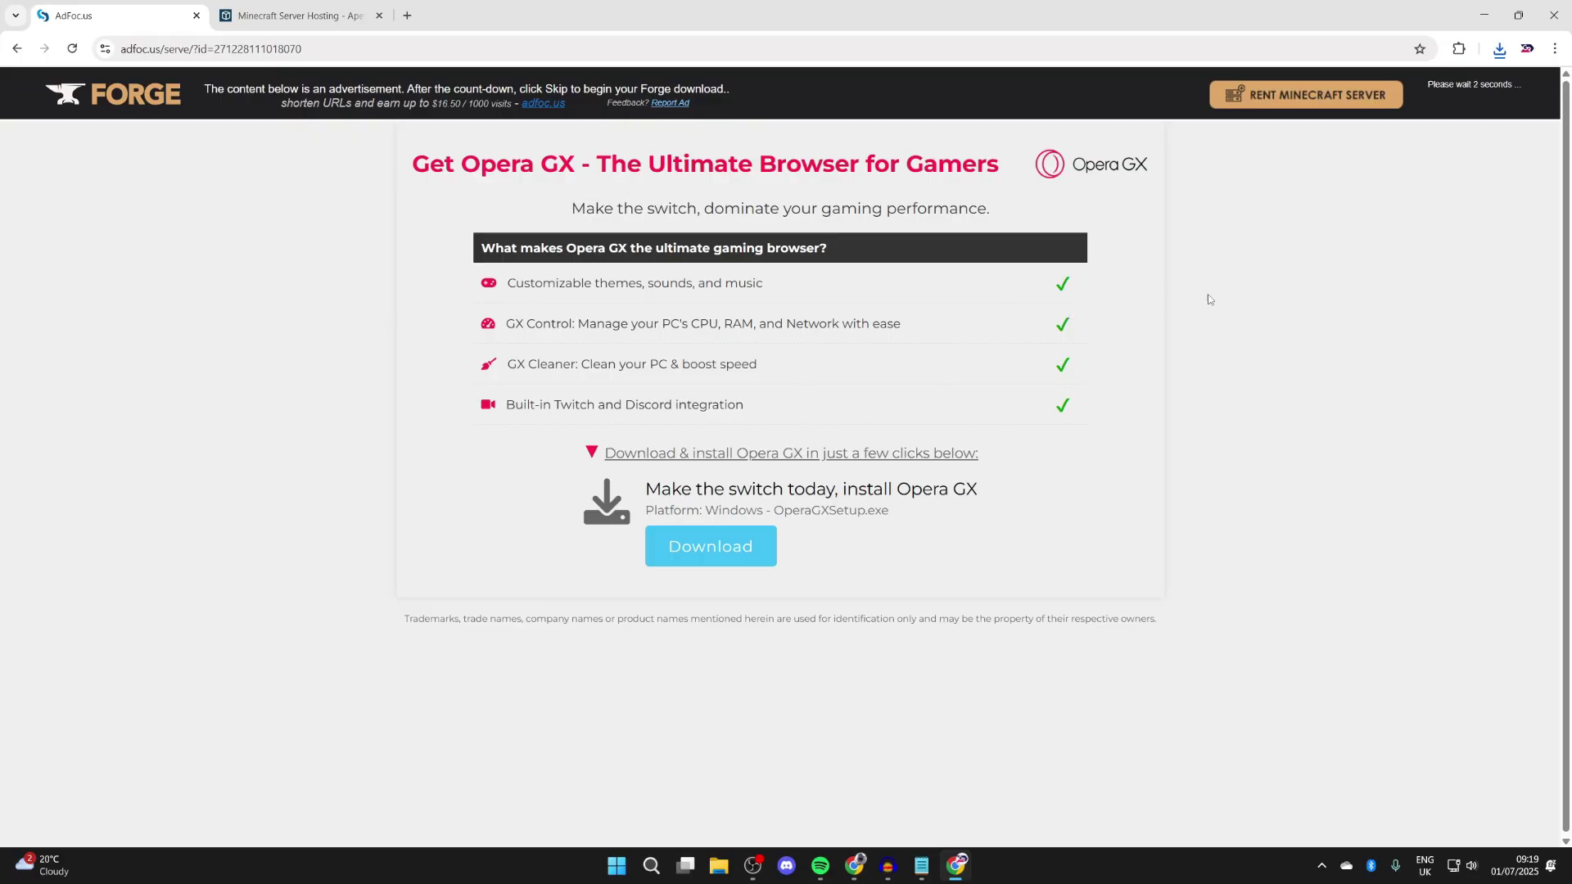
{"action": "left_click", "coordinate": [1483, 98]}
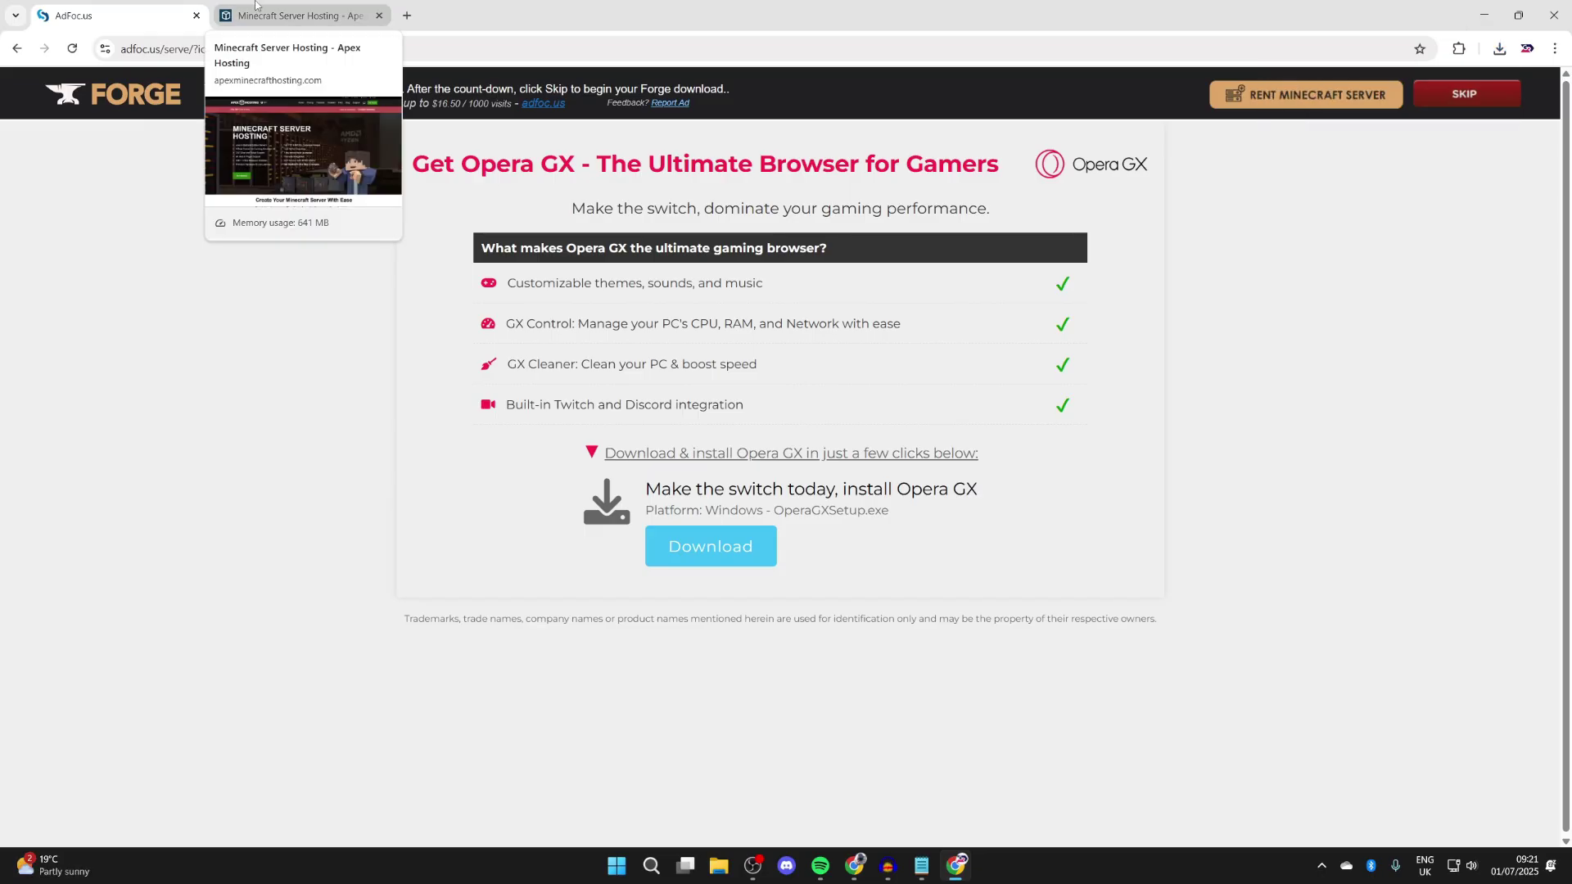
{"action": "left_click", "coordinate": [256, 10]}
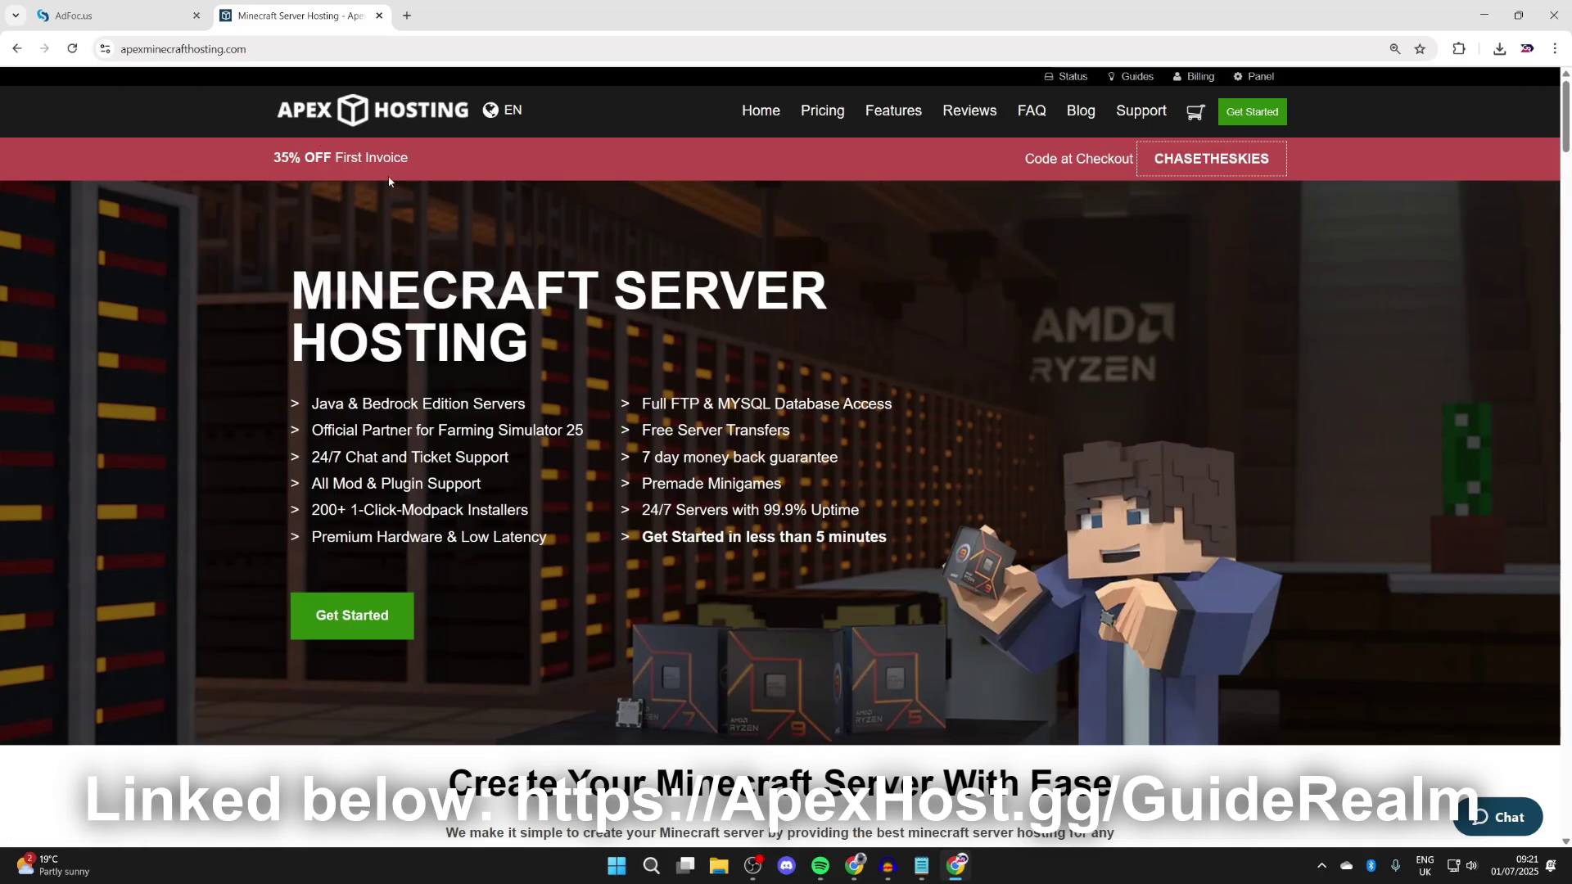
Scroll Apex Hosting's page to the Create Your Minecraft Server With Ease section and back
{"action": "scroll", "coordinate": [414, 221], "scroll_direction": "down", "scroll_amount": 7}
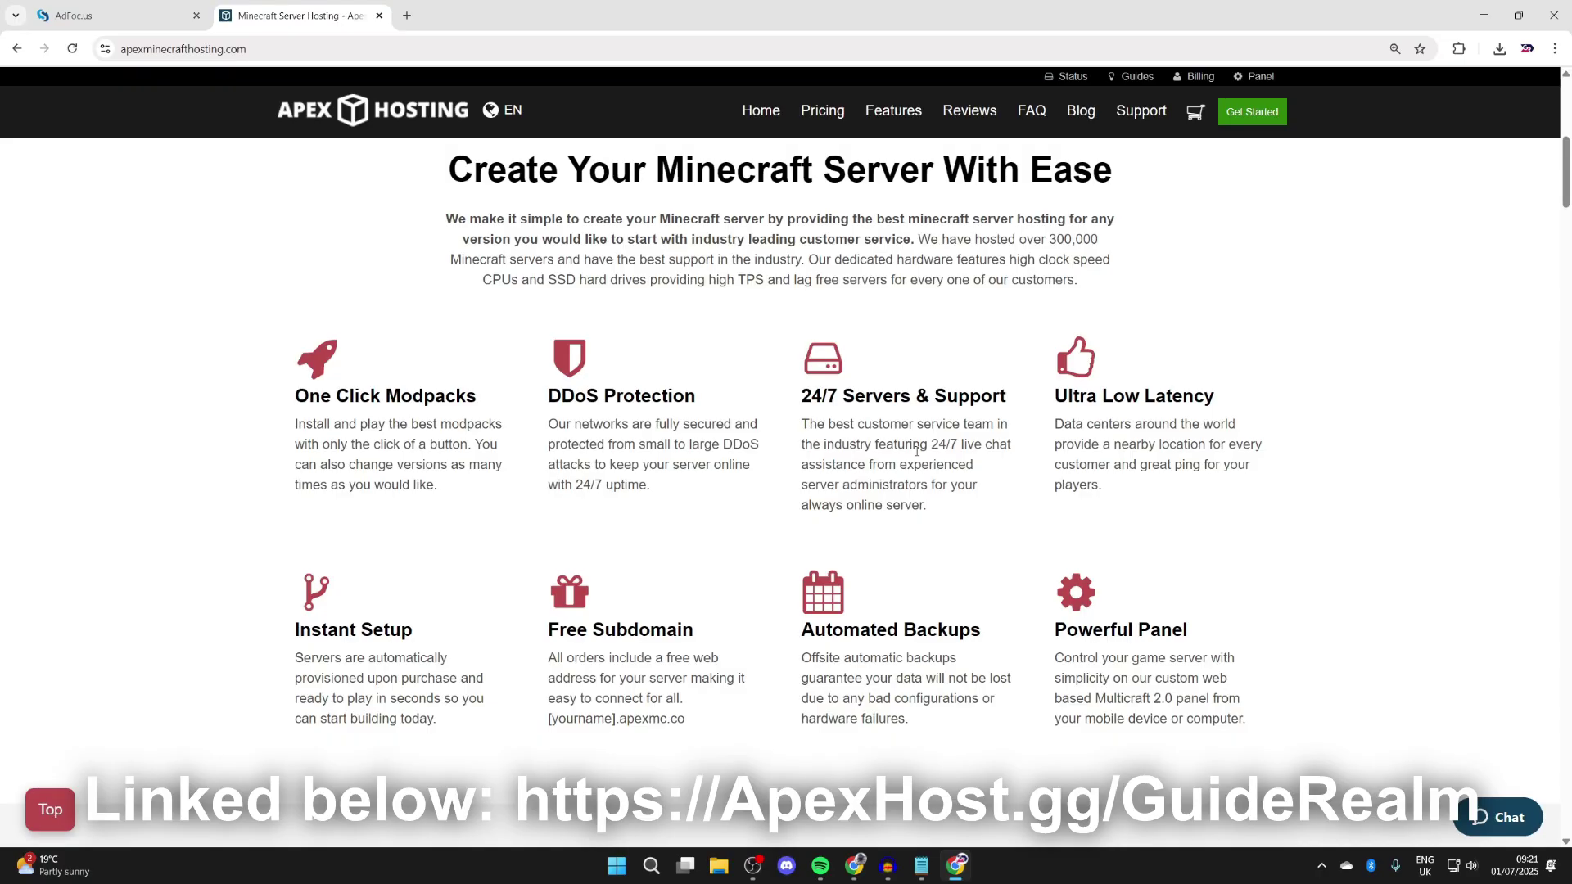
{"action": "scroll", "coordinate": [917, 450], "scroll_direction": "up", "scroll_amount": 7}
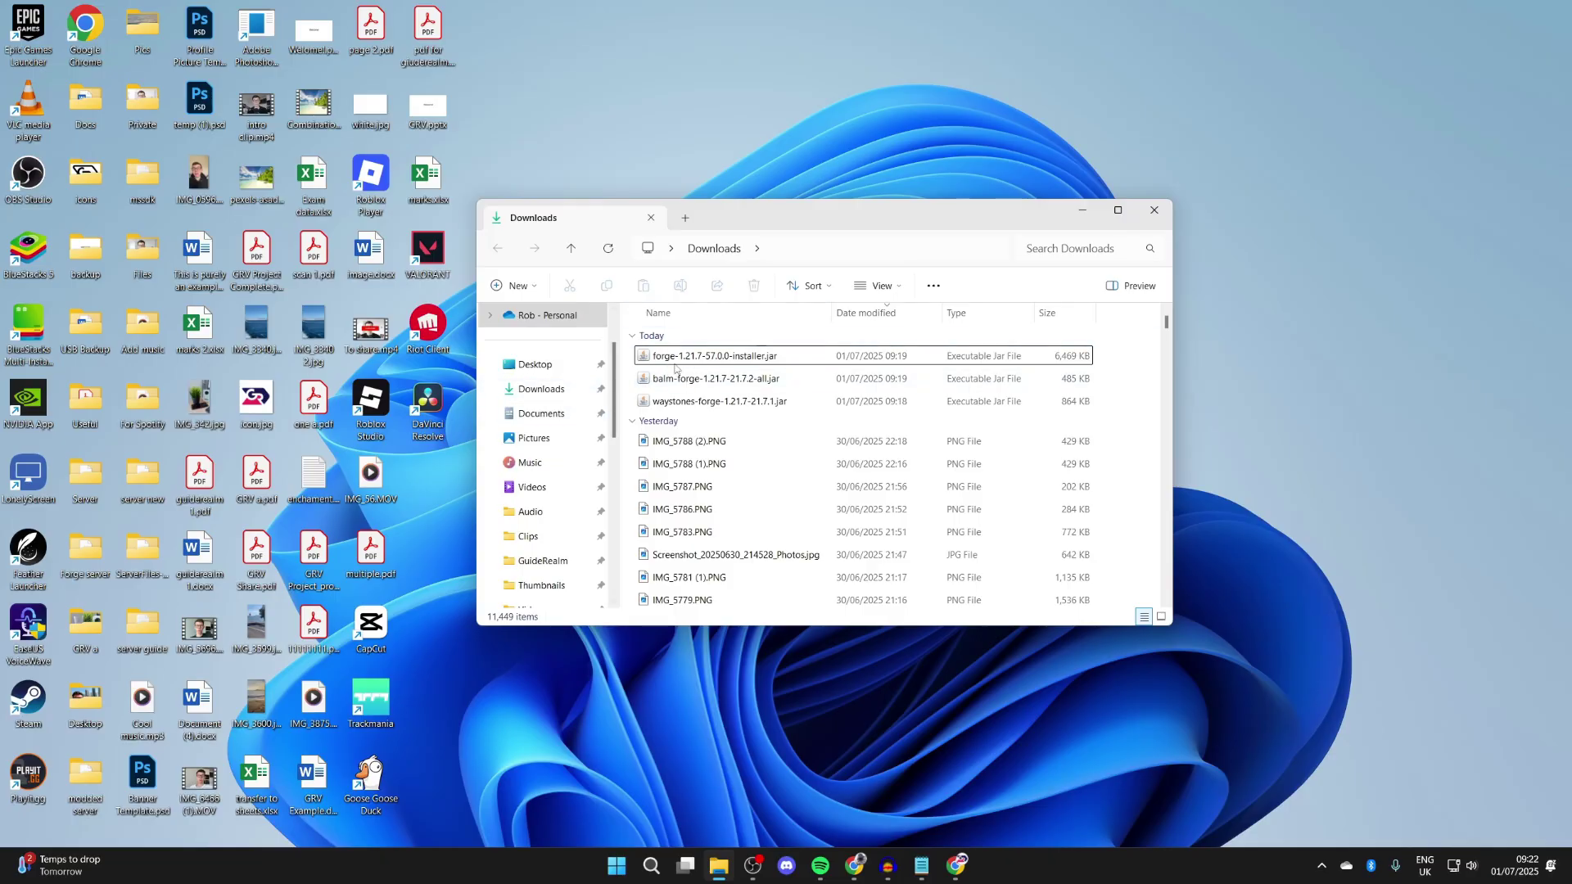
Run forge-1.21.7-57.0.0-installer.jar from Downloads, close the installer, and return to Chrome
{"action": "left_click", "coordinate": [712, 363]}
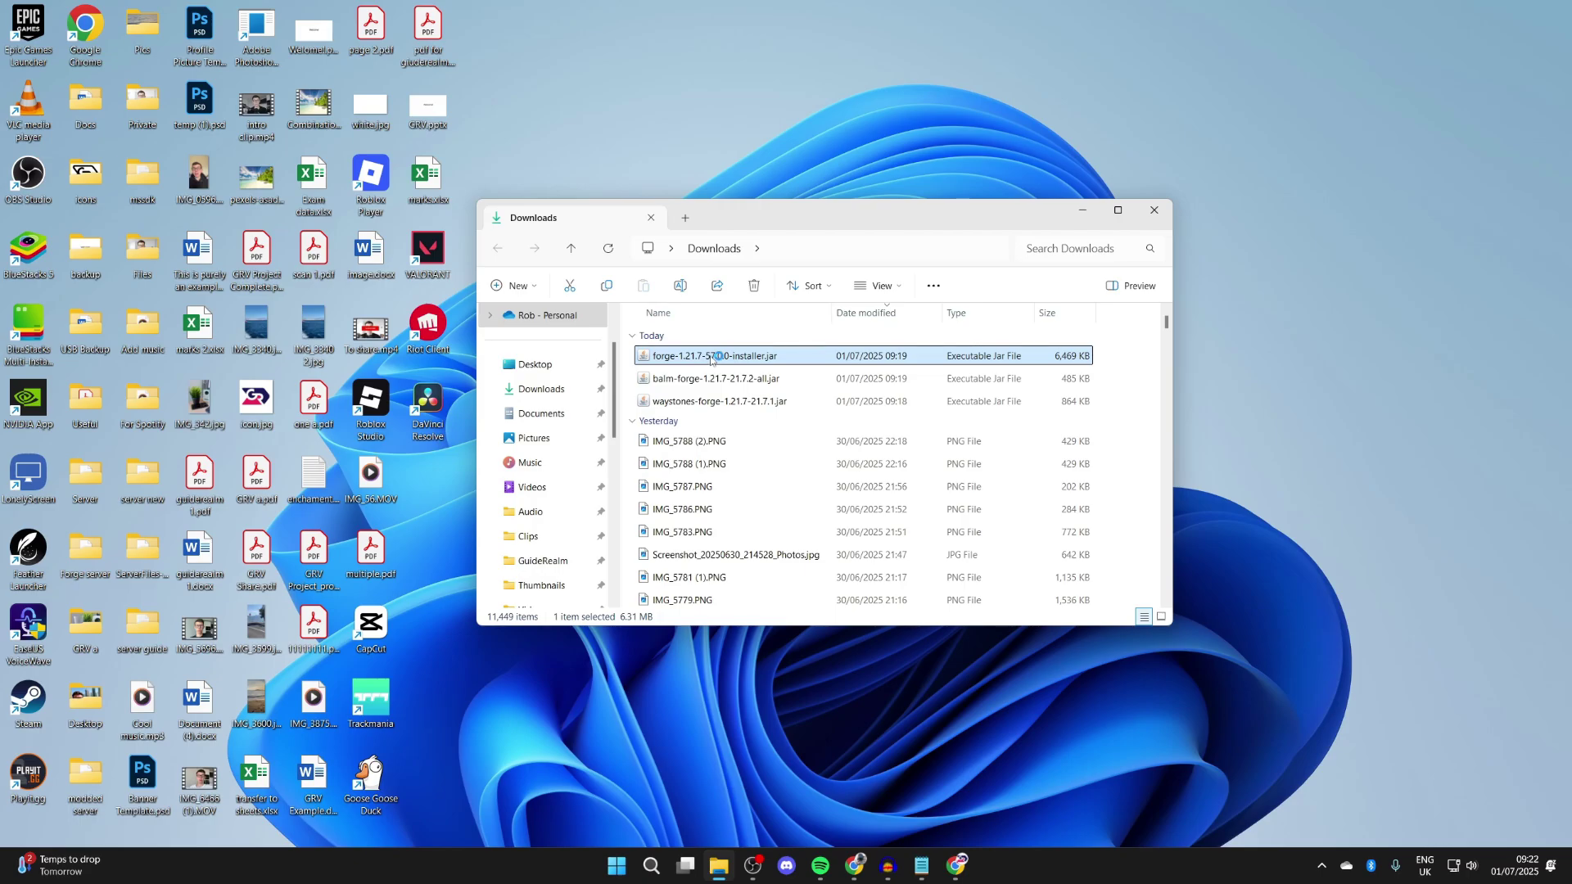
{"action": "double_click", "coordinate": [711, 357]}
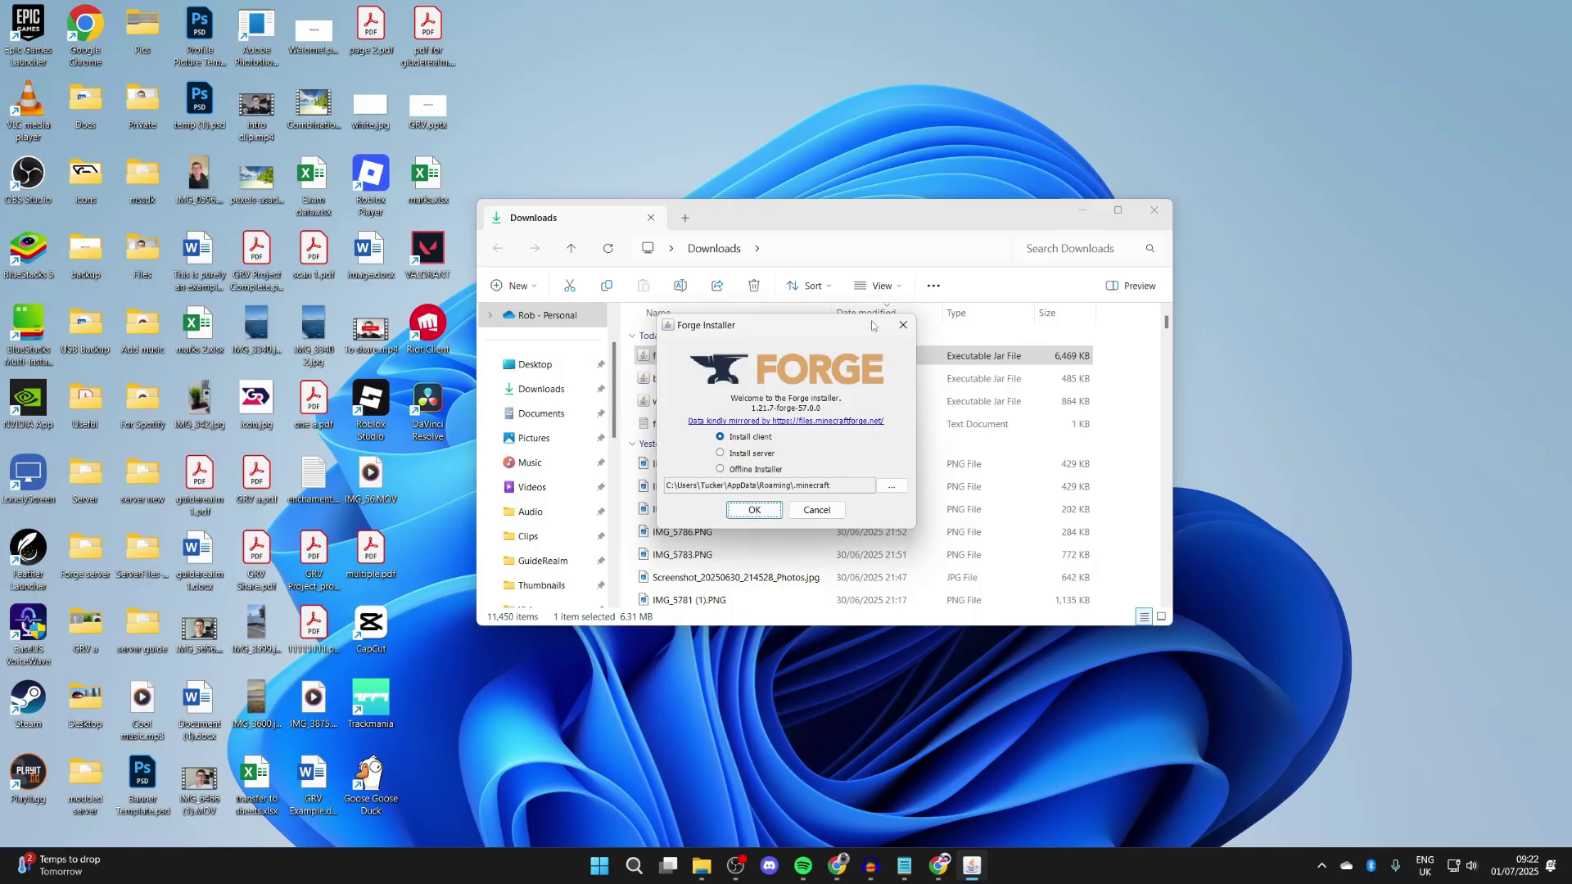
{"action": "left_click", "coordinate": [903, 325]}
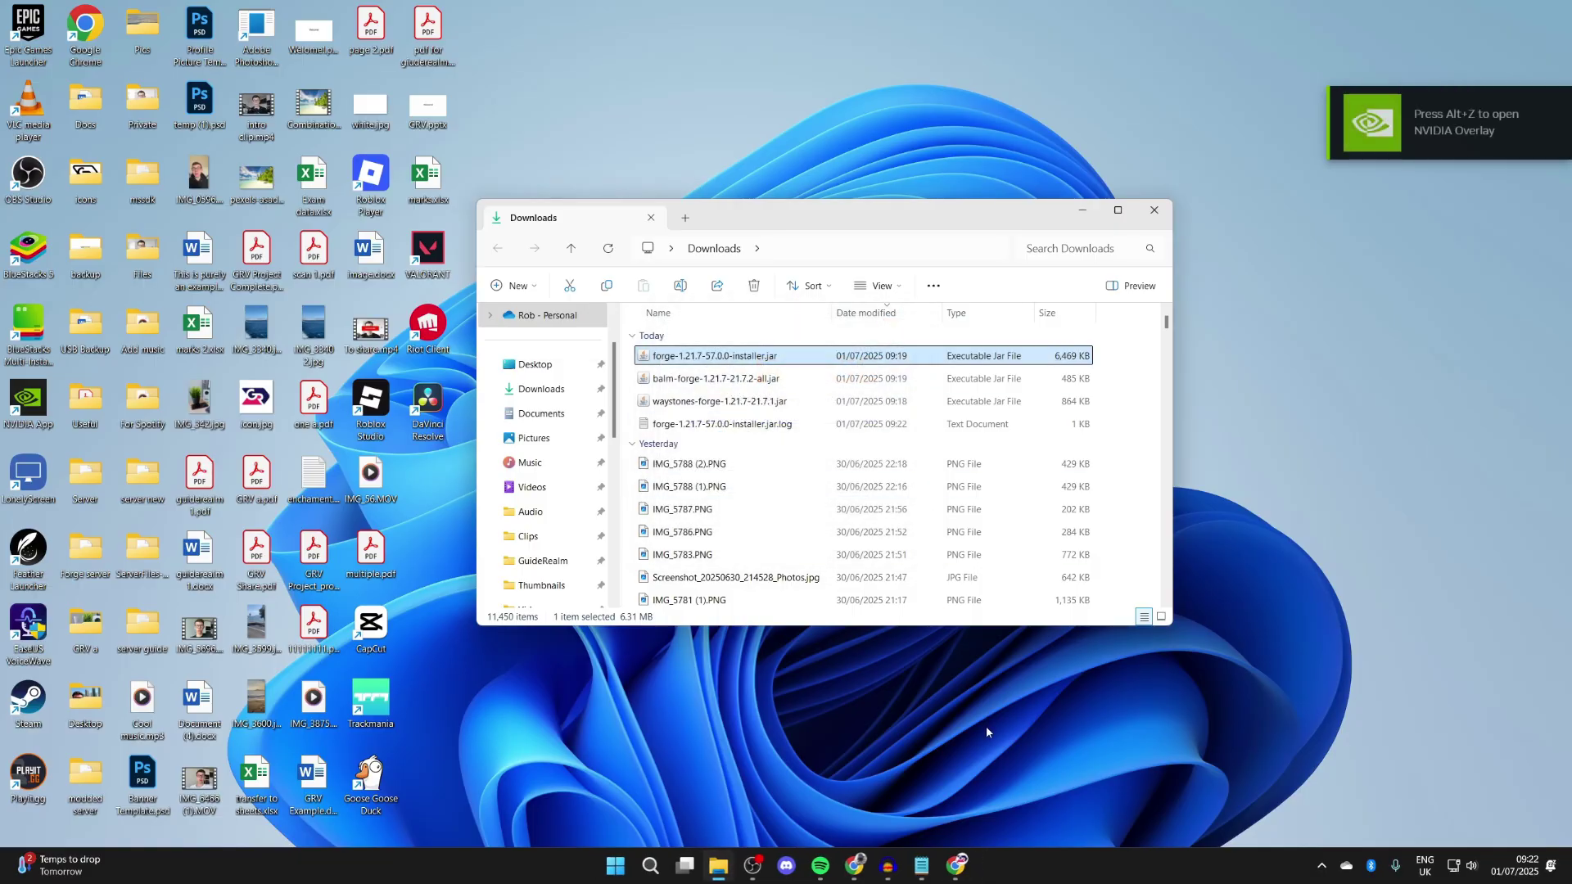
{"action": "left_click", "coordinate": [958, 866]}
{"action": "left_click", "coordinate": [479, 46]}
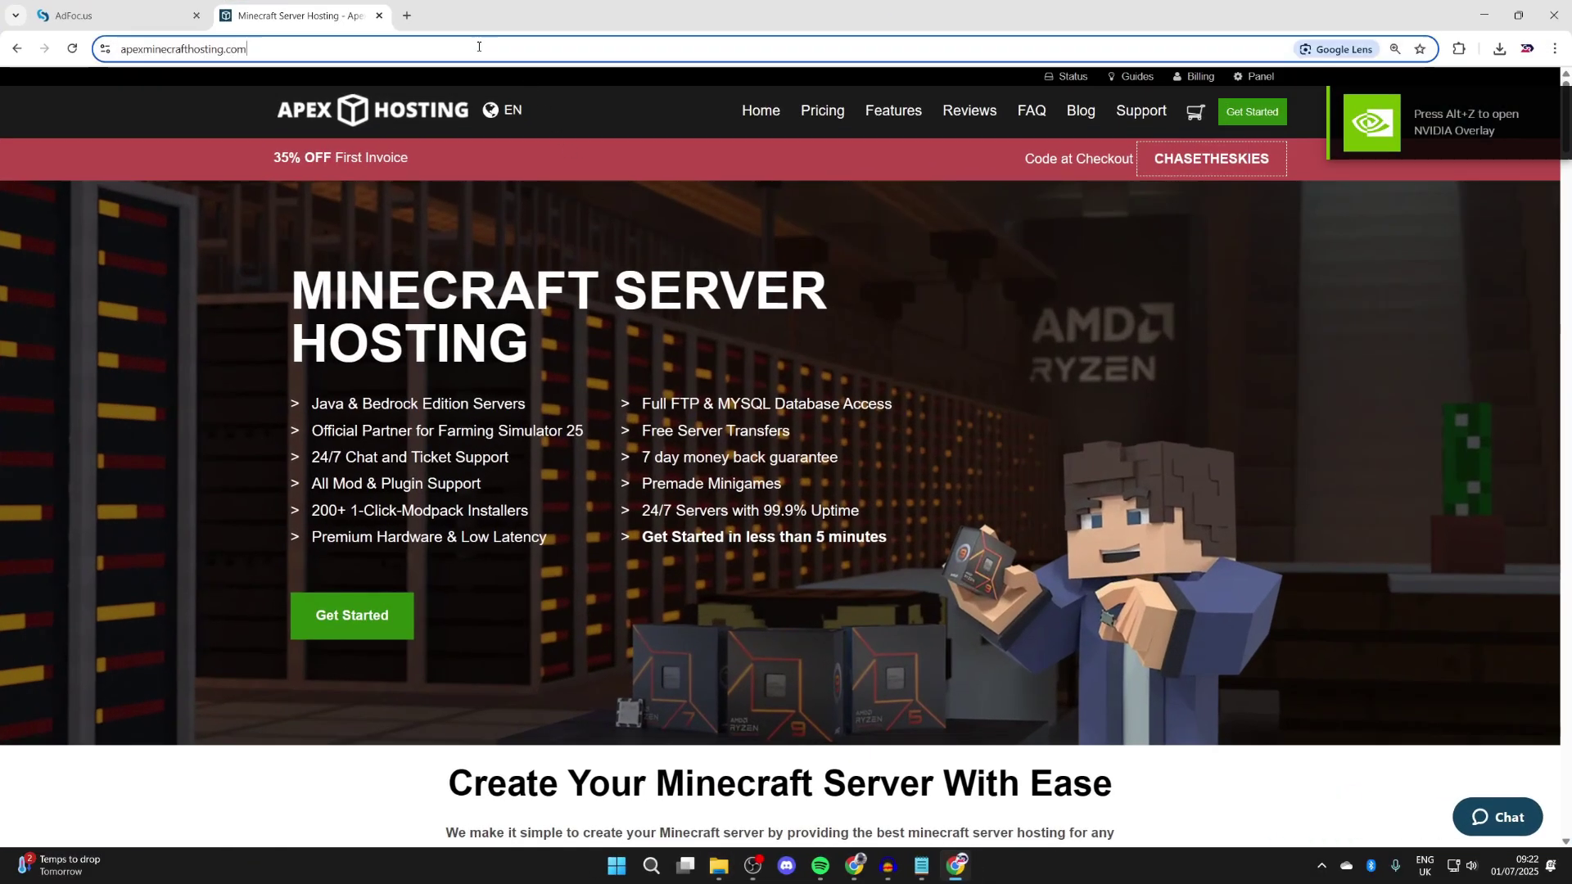
Download Java 8 Update 451 for desktops from java.com, then minimize Chrome
{"action": "type", "text": "java.com"}
{"action": "key", "text": "Return"}
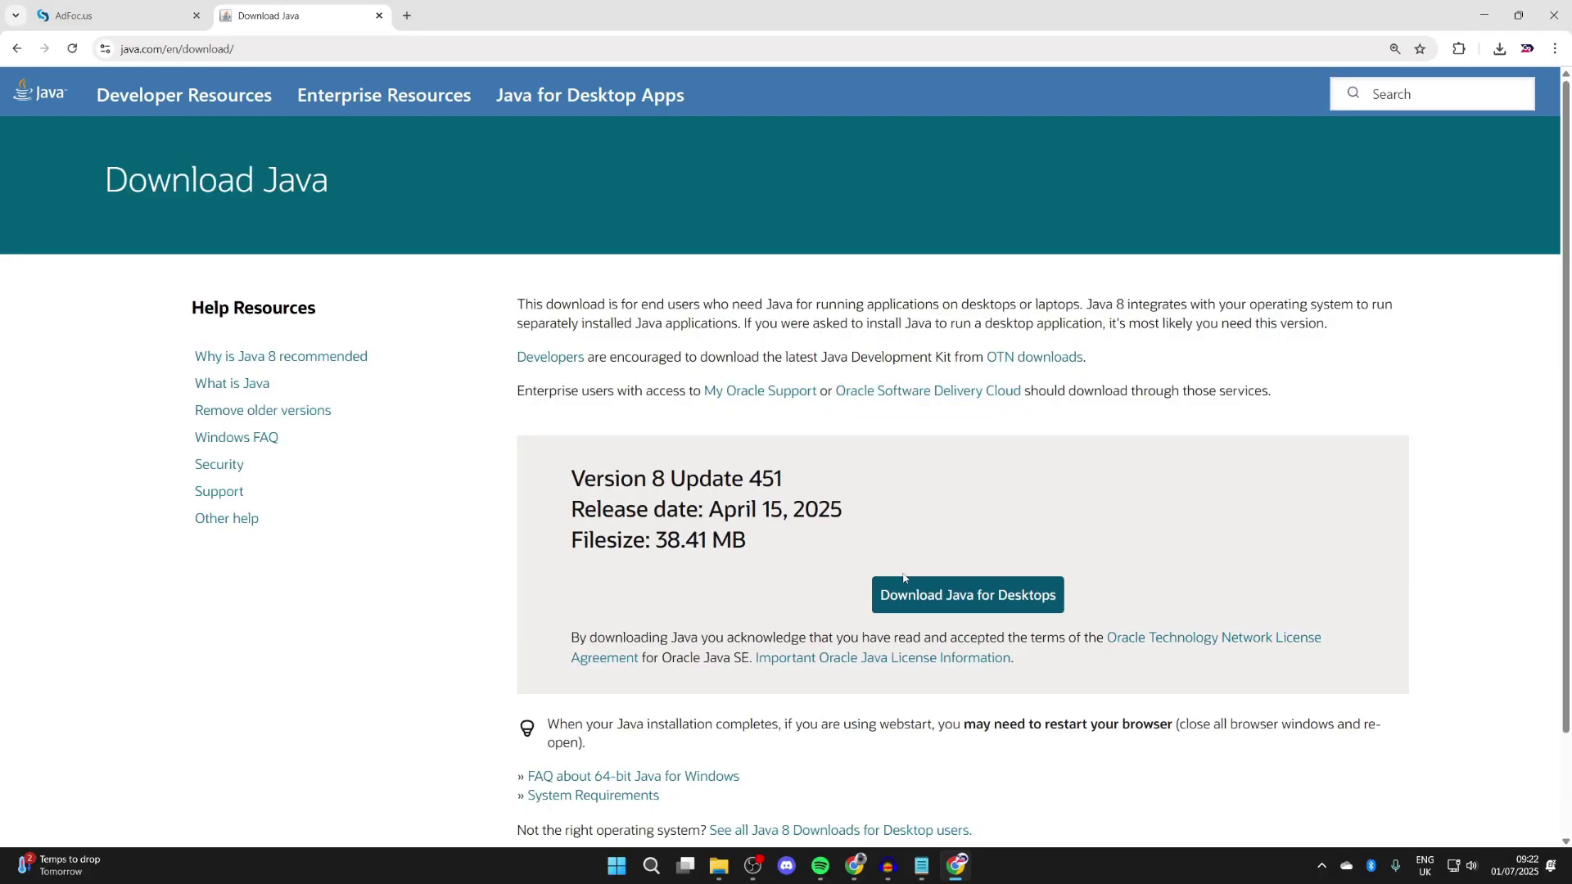
{"action": "left_click", "coordinate": [916, 586]}
{"action": "left_click", "coordinate": [1483, 15]}
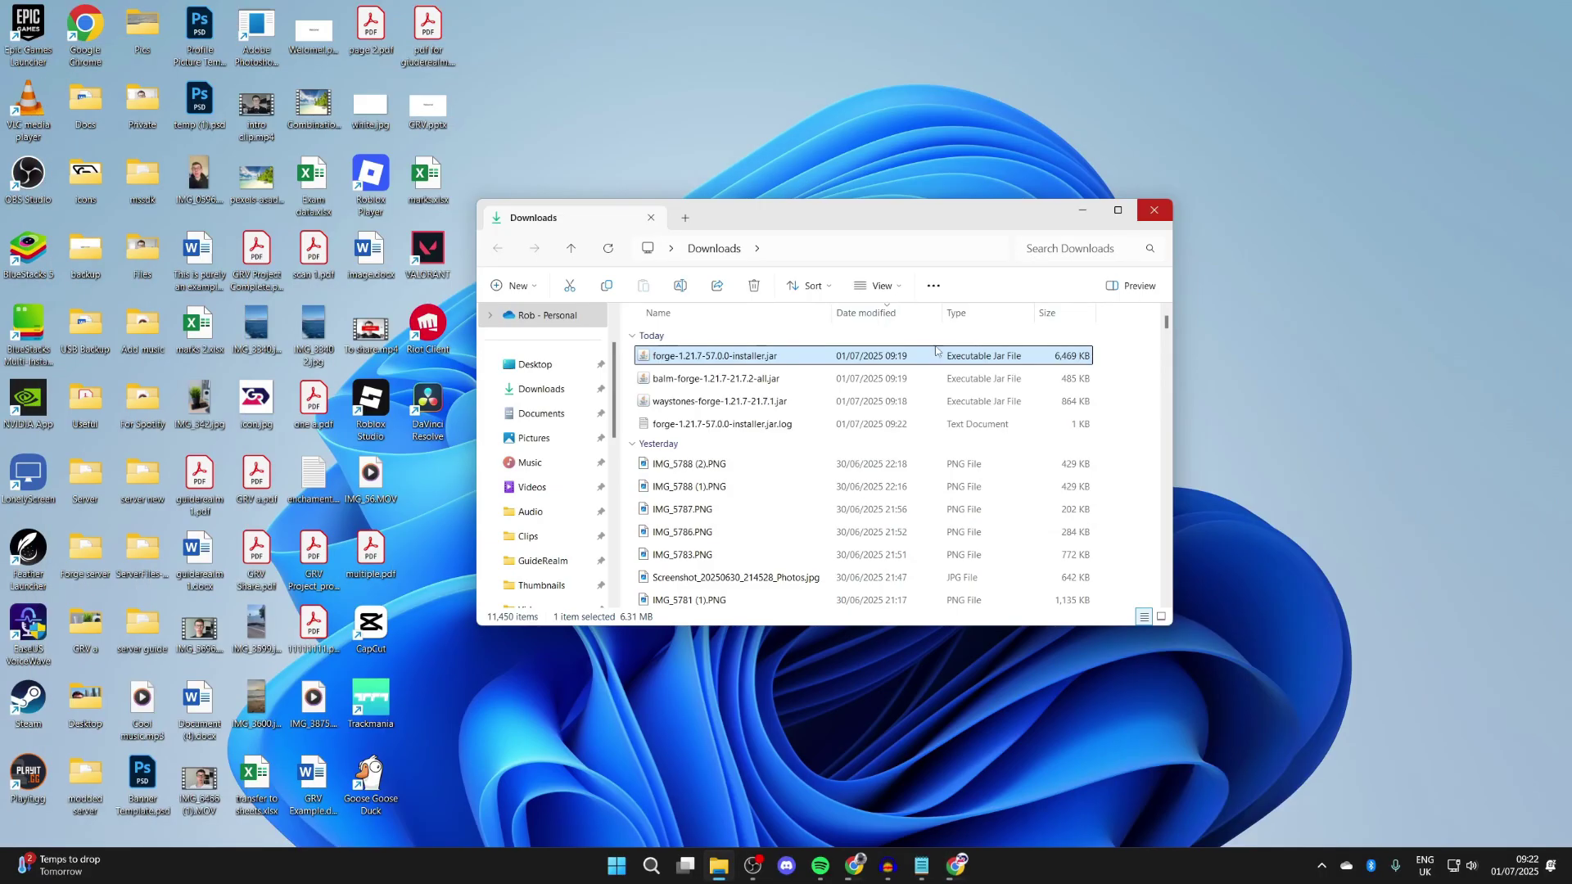
Open the forge installer jar with Java(TM) Platform SE binary, set to always open .jar files
{"action": "right_click", "coordinate": [693, 358]}
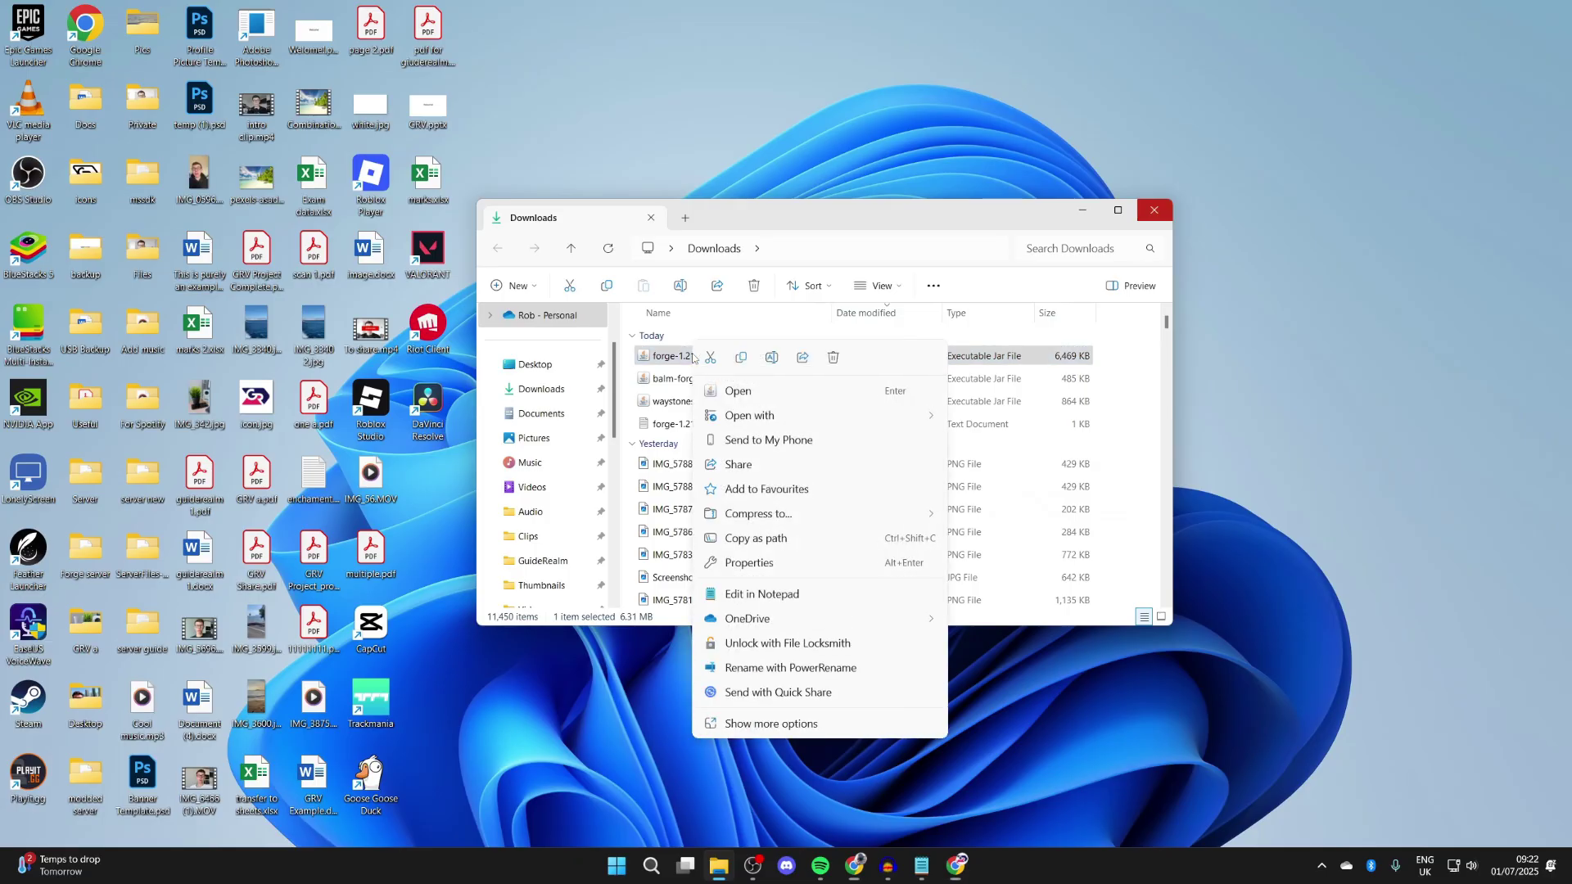
{"action": "mouse_move", "coordinate": [750, 414]}
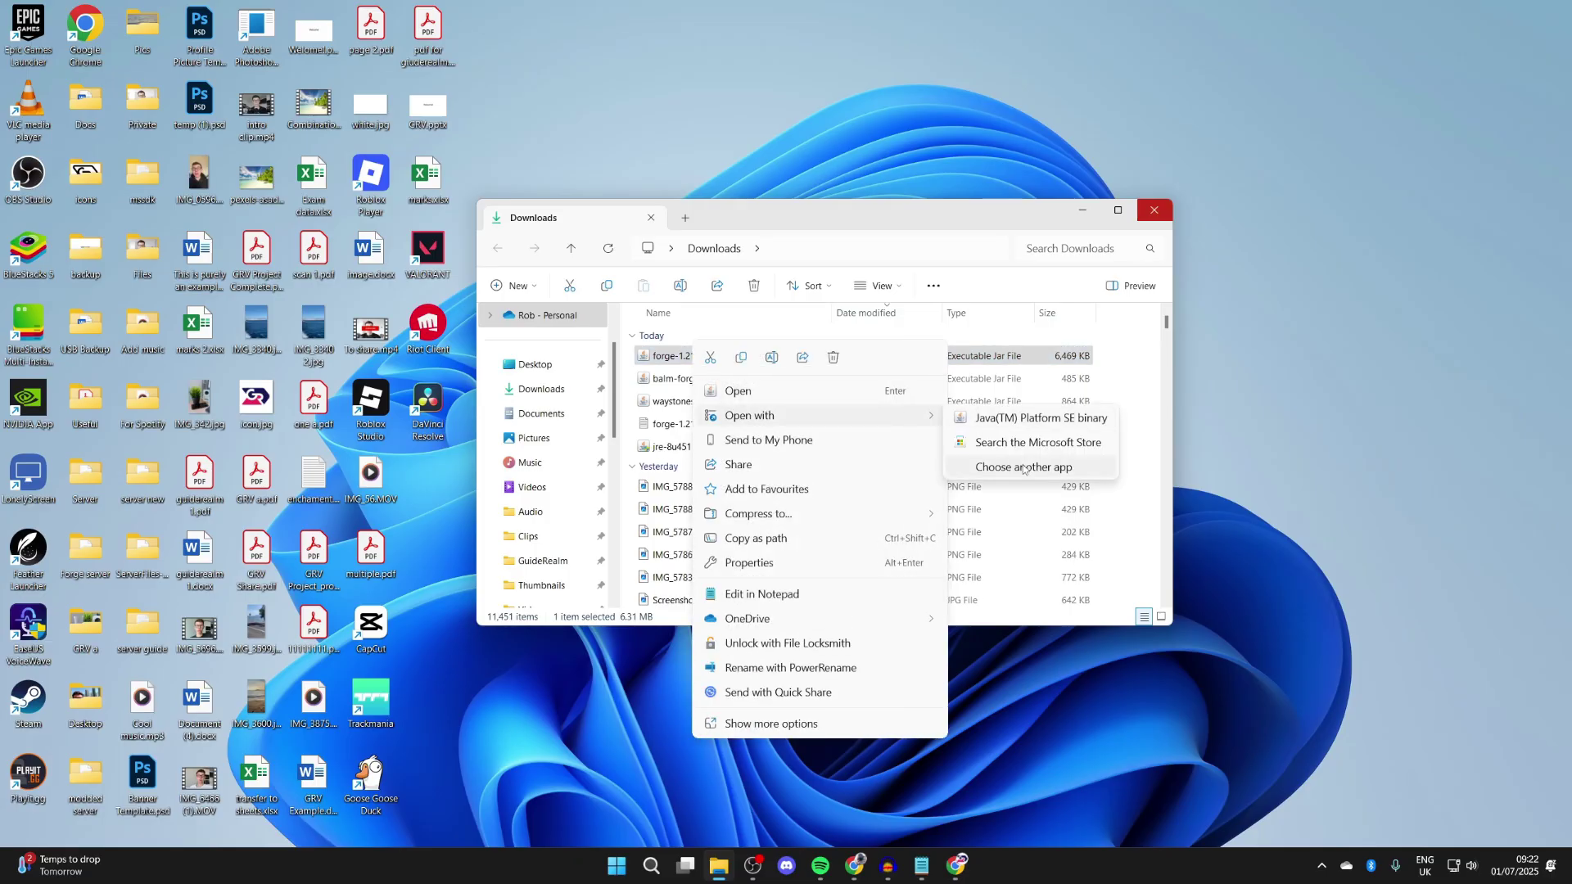
{"action": "left_click", "coordinate": [1022, 467]}
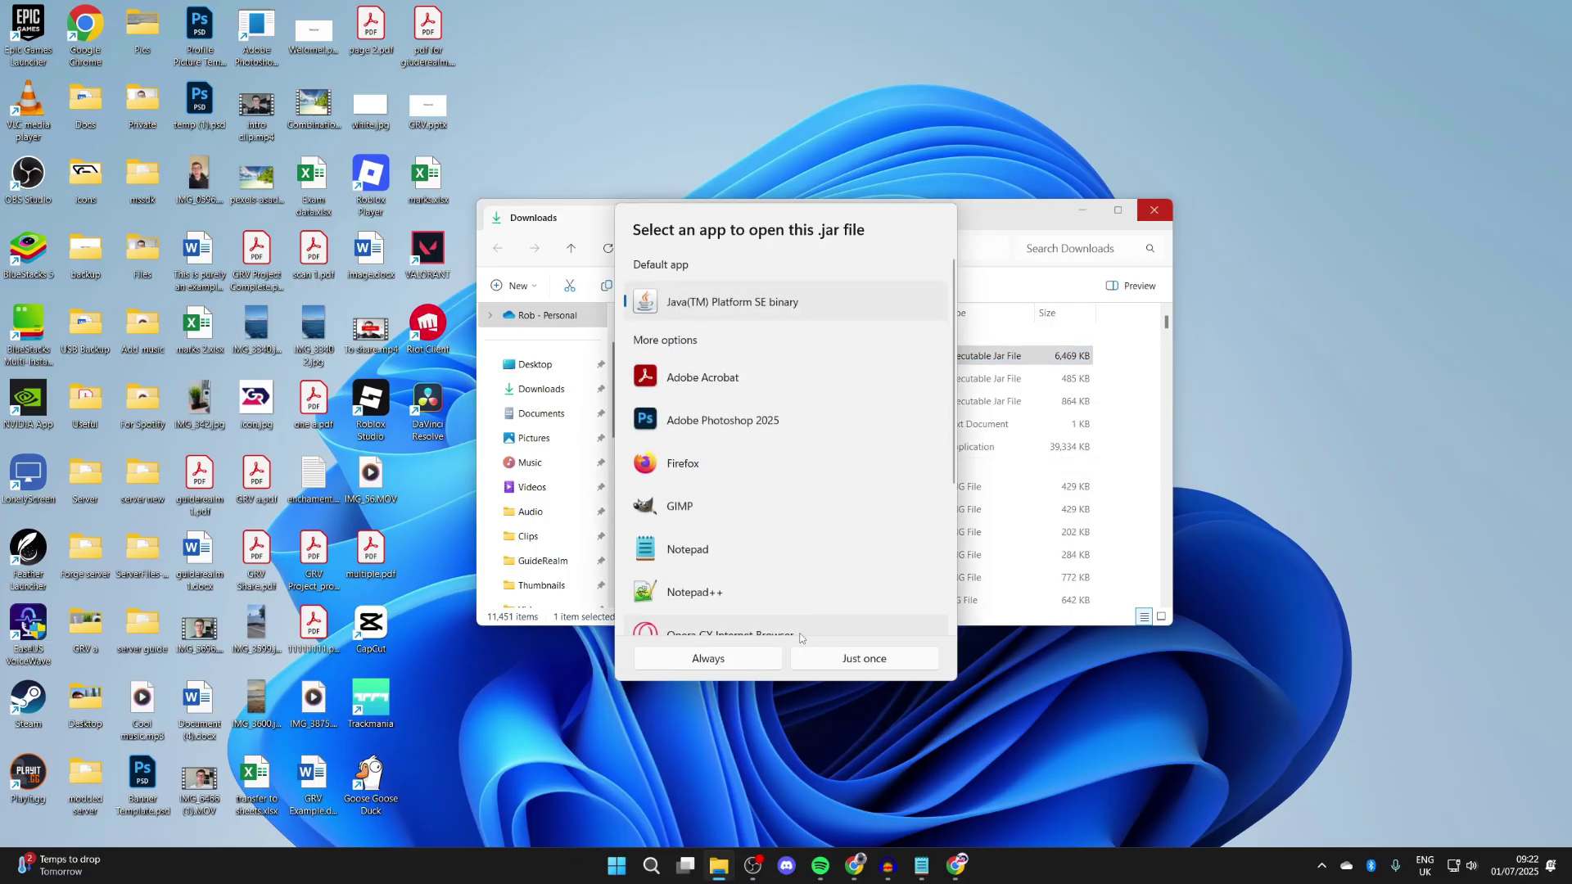
{"action": "left_click", "coordinate": [714, 659]}
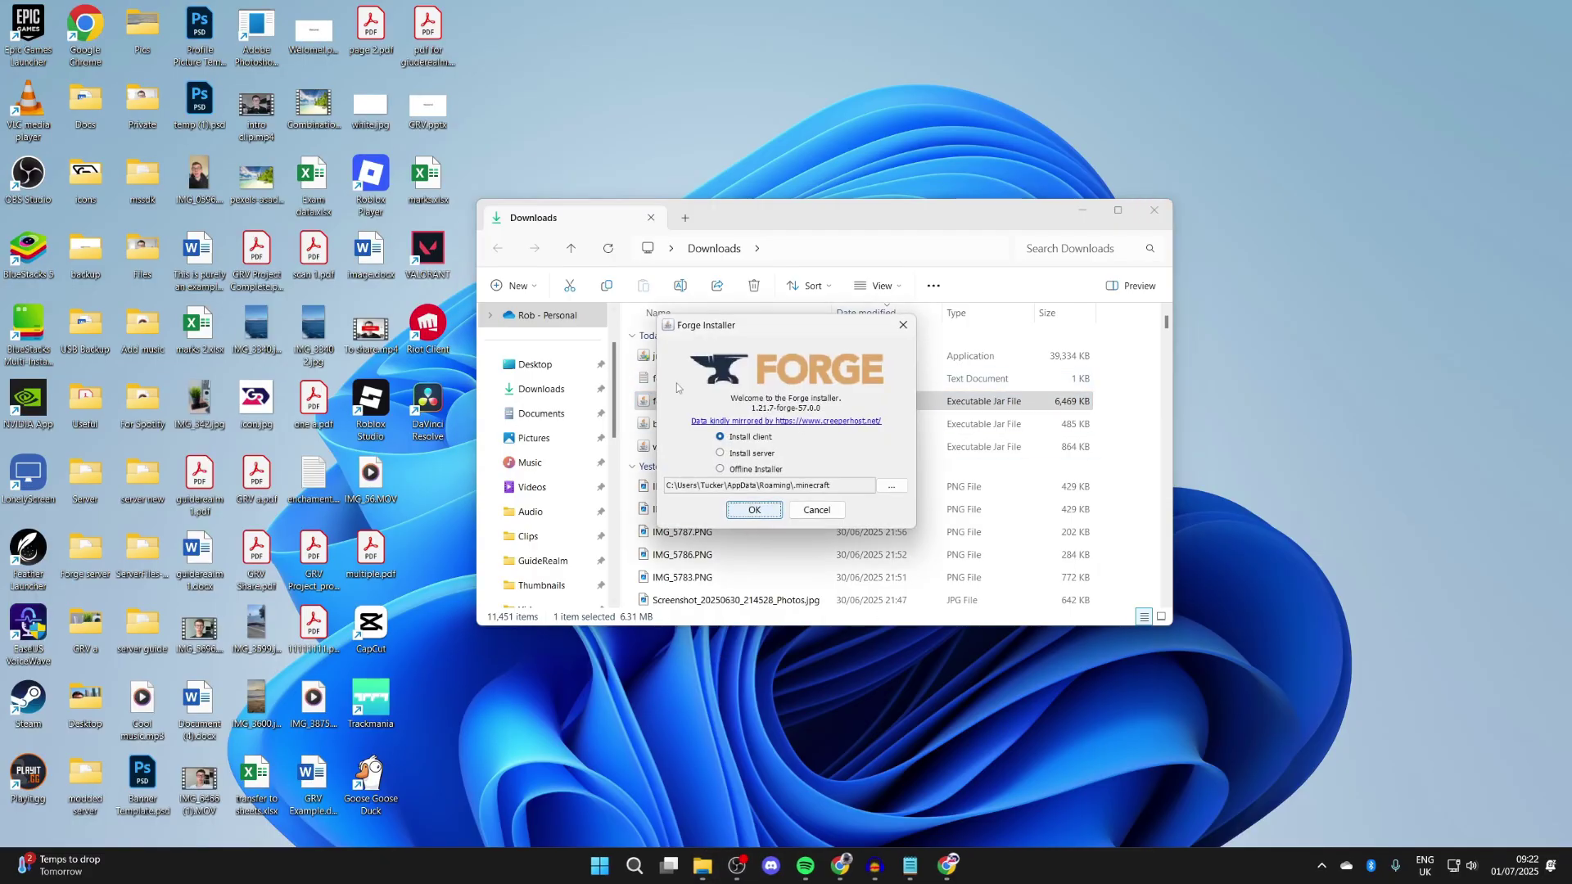
Install the Forge 1.21.7-57.0.0 client and dismiss the completion message
{"action": "left_click", "coordinate": [754, 510]}
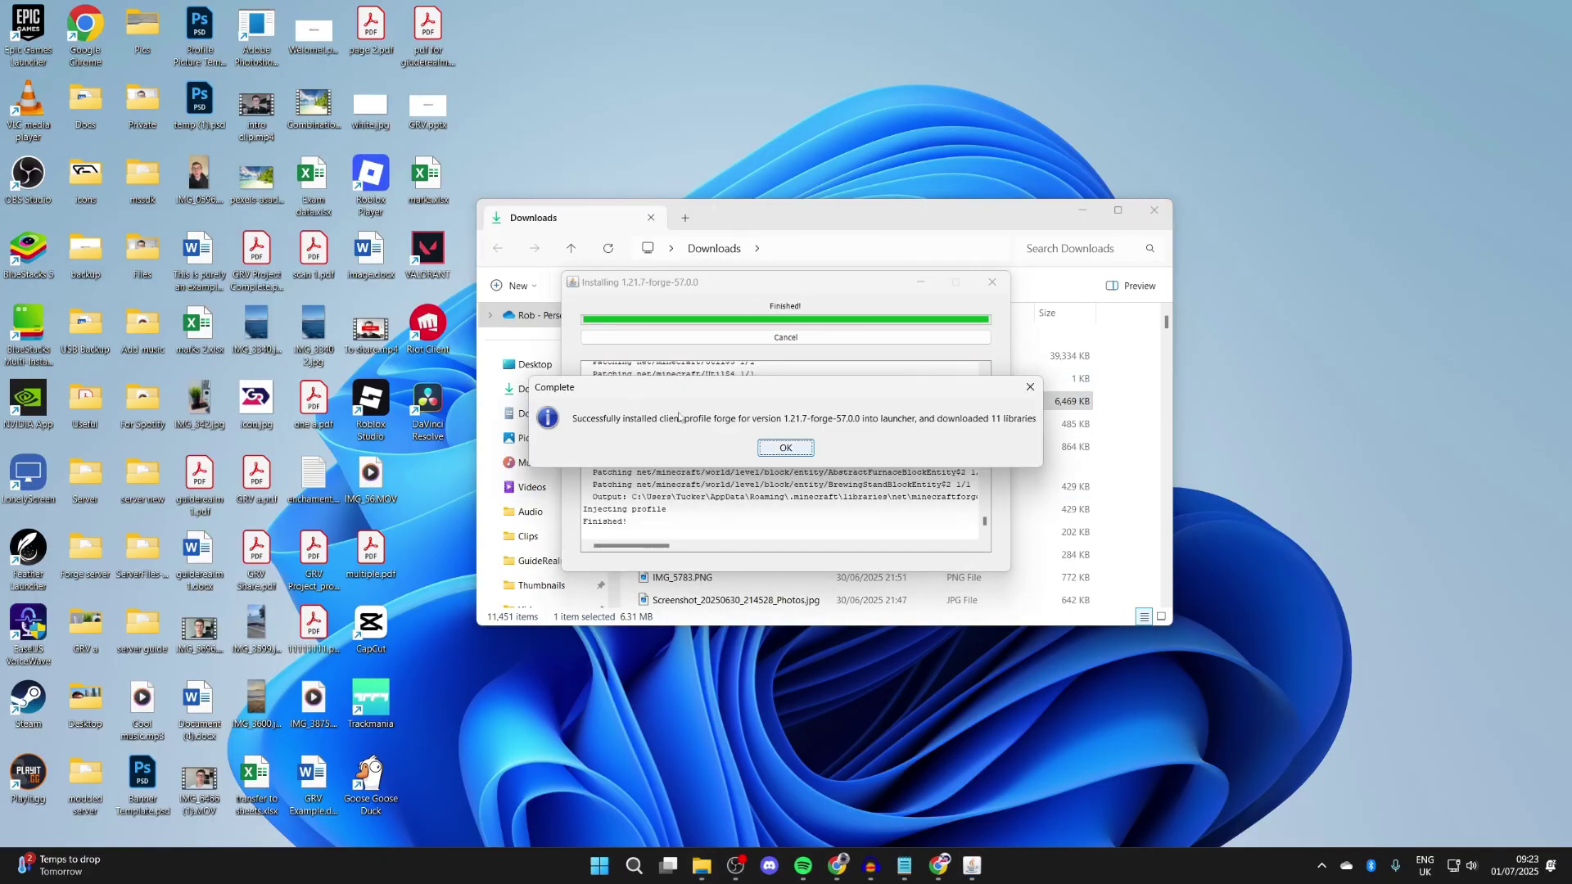
{"action": "left_click", "coordinate": [788, 449]}
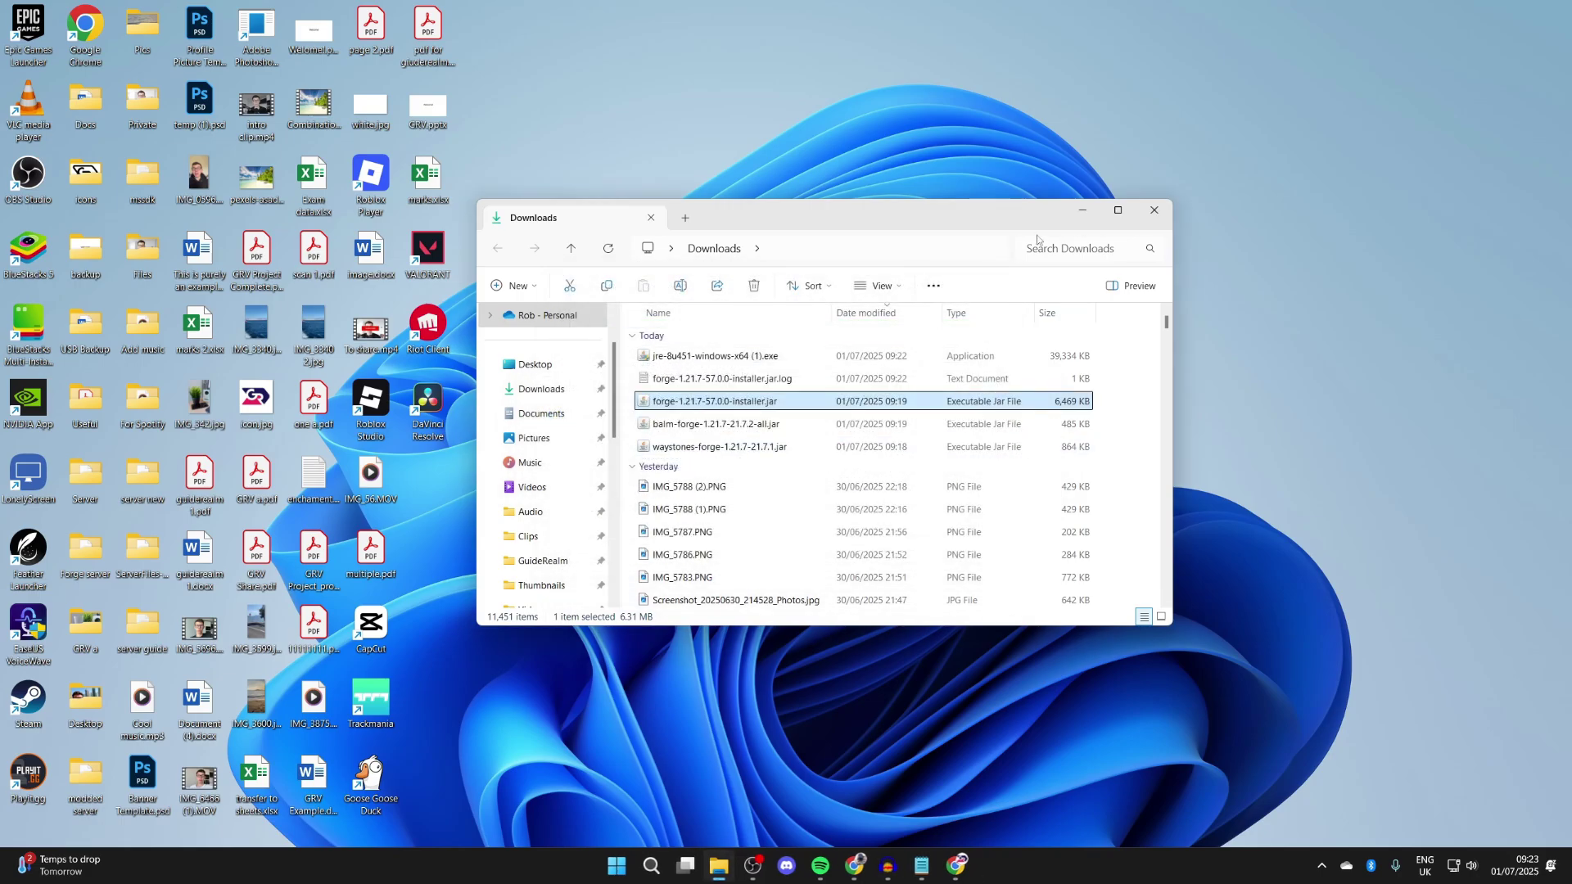
{"action": "left_click", "coordinate": [1079, 211]}
Launch Minecraft Launcher via Windows search and scroll Installations to 1.21.7-forge-57.0.0
{"action": "left_click", "coordinate": [651, 866]}
{"action": "type", "text": "min"}
{"action": "key", "text": "Return"}
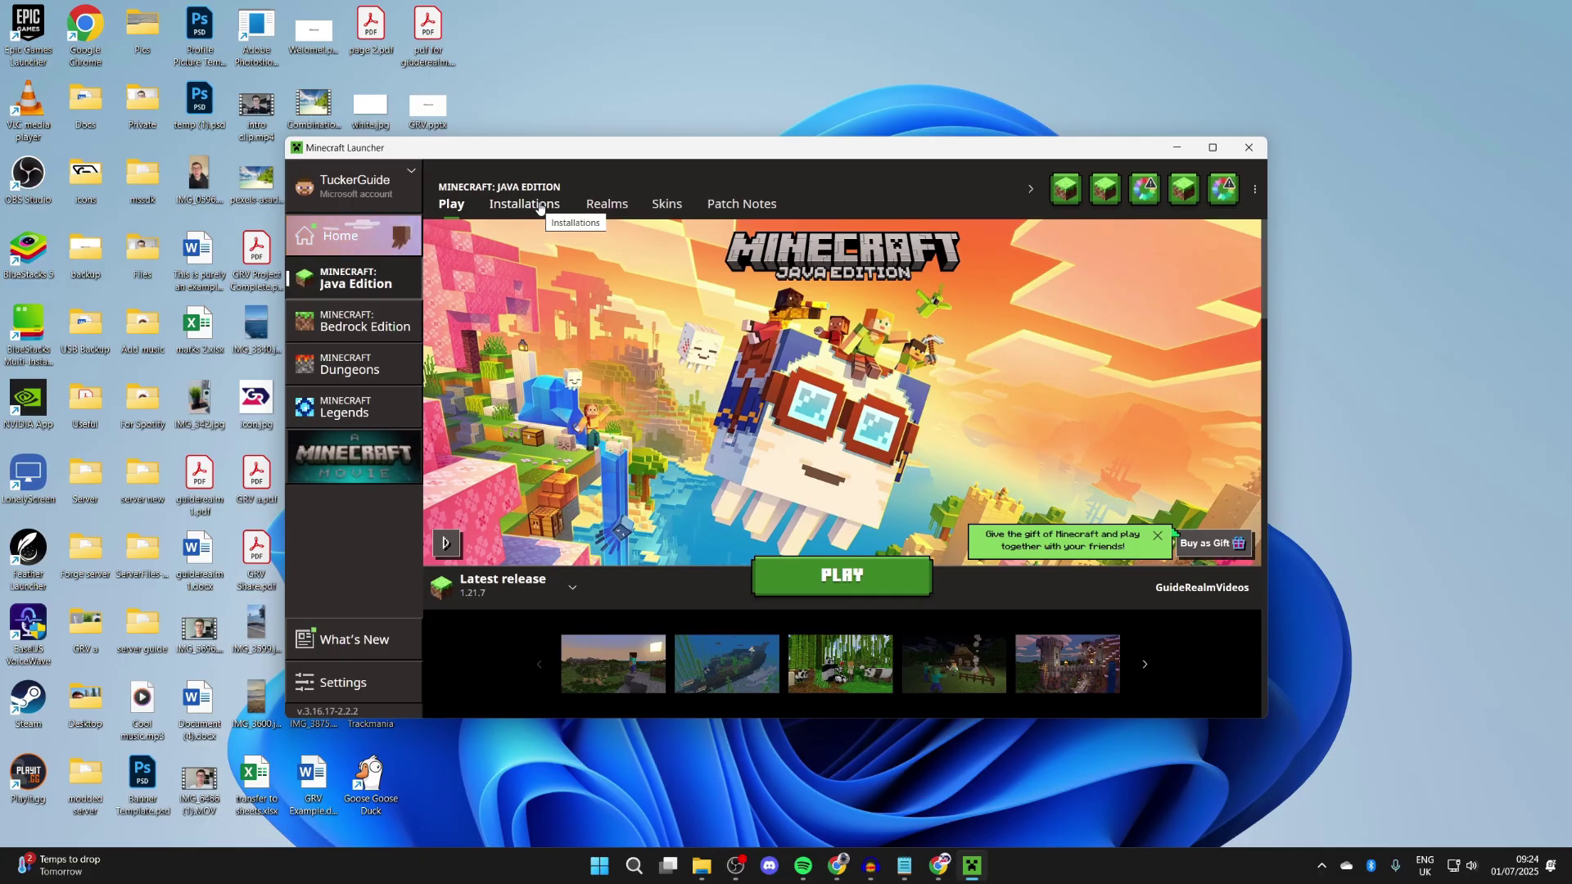
{"action": "left_click", "coordinate": [540, 205]}
{"action": "scroll", "coordinate": [705, 381], "scroll_direction": "down", "scroll_amount": 5}
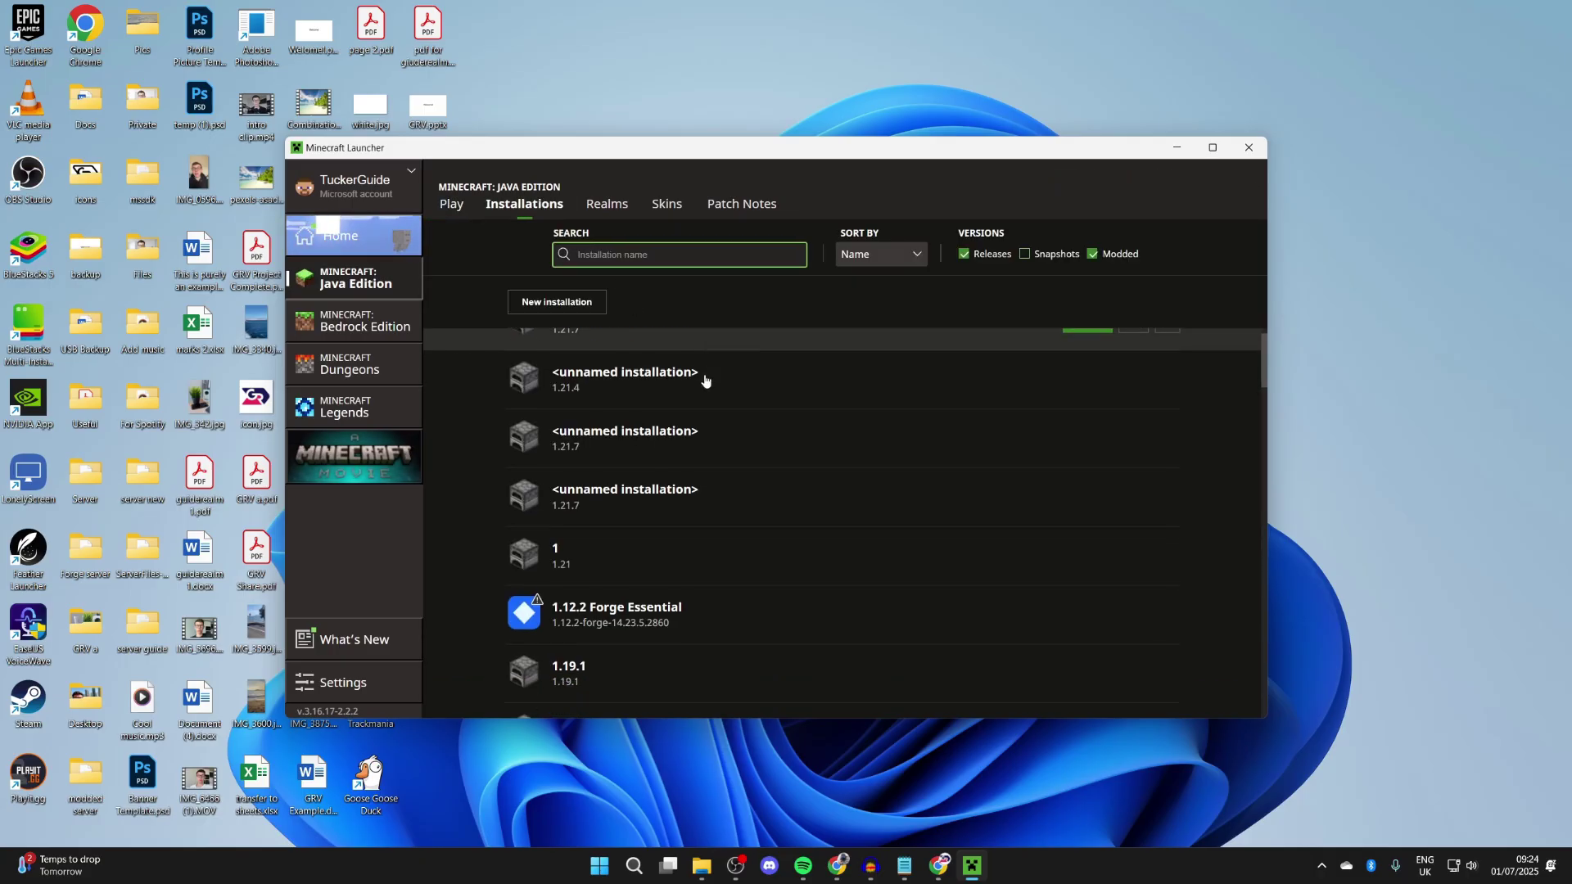
{"action": "scroll", "coordinate": [705, 381], "scroll_direction": "down", "scroll_amount": 10}
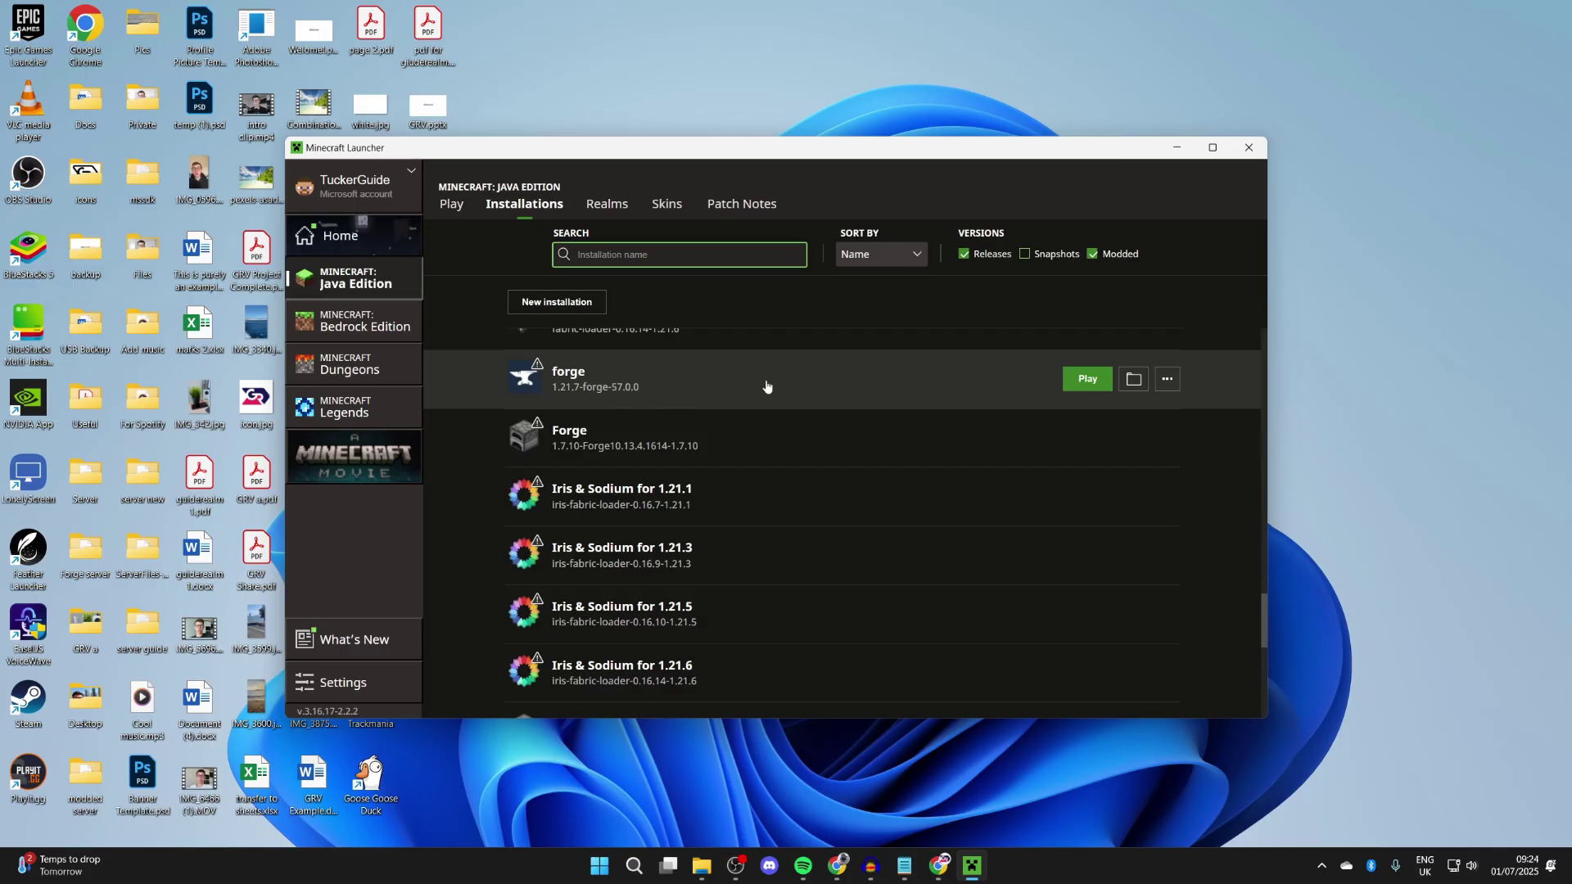
Open the forge installation's game folder and enter its empty mods folder
{"action": "left_click", "coordinate": [1134, 380]}
{"action": "scroll", "coordinate": [718, 524], "scroll_direction": "down", "scroll_amount": 5}
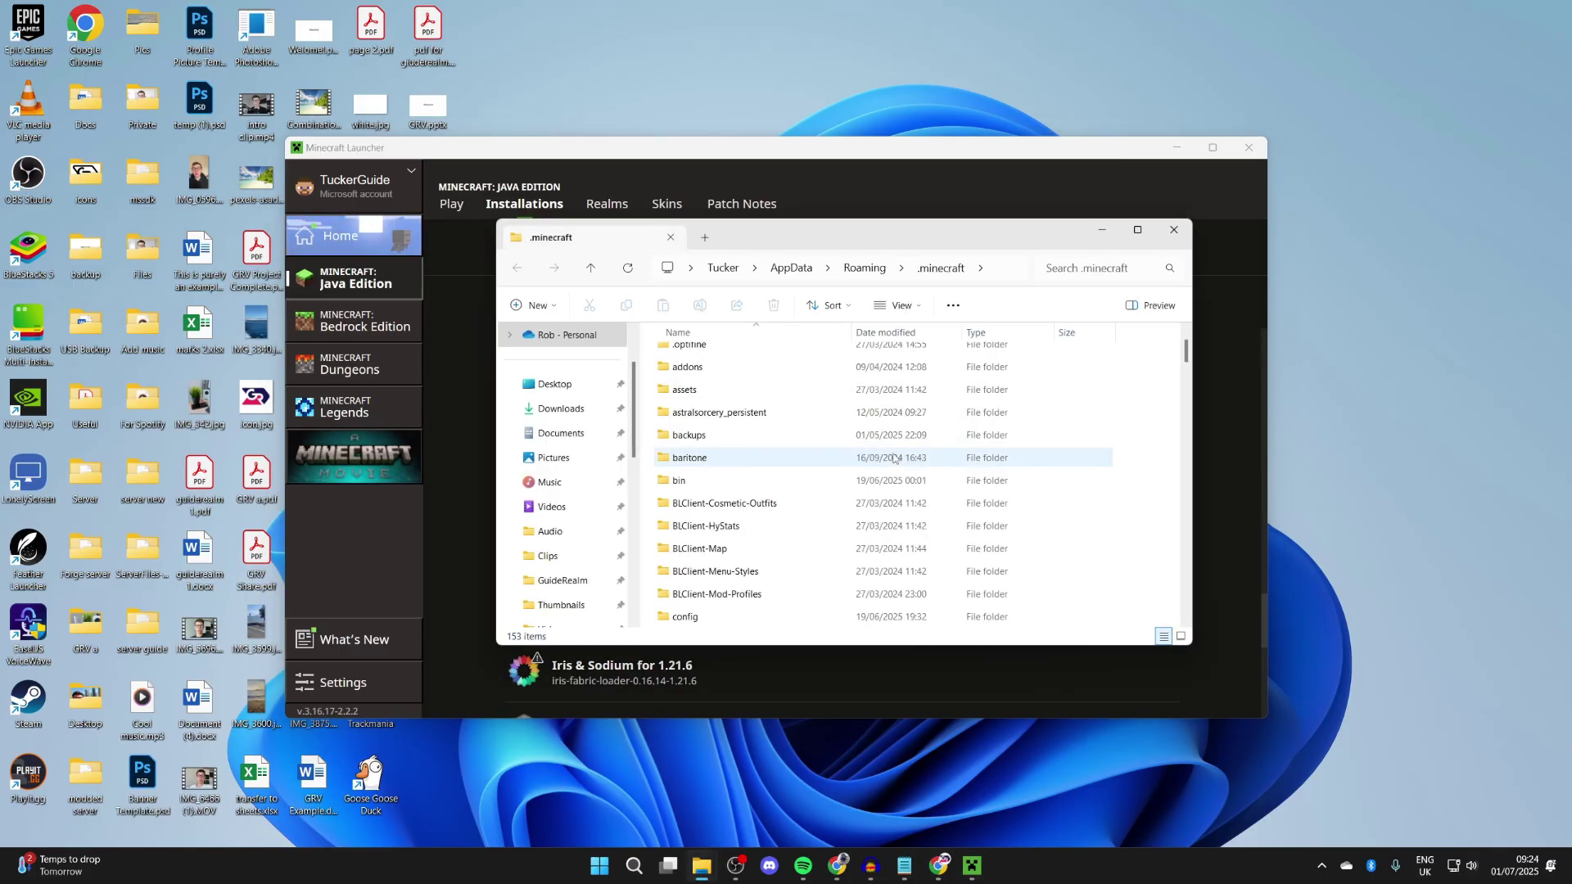
{"action": "left_click", "coordinate": [717, 524]}
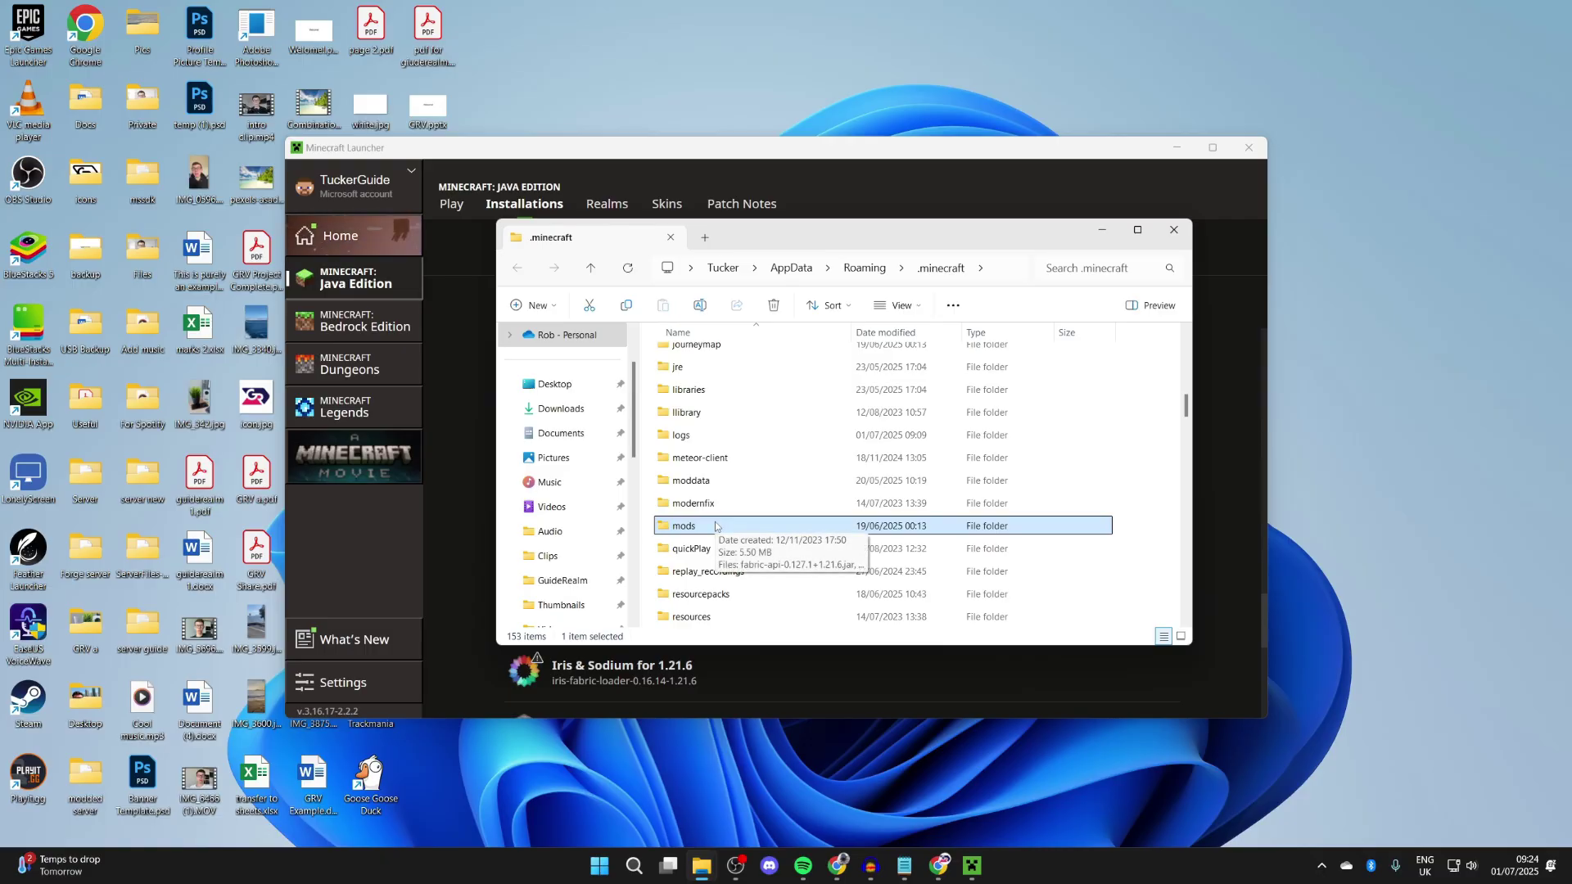
{"action": "double_click", "coordinate": [715, 527]}
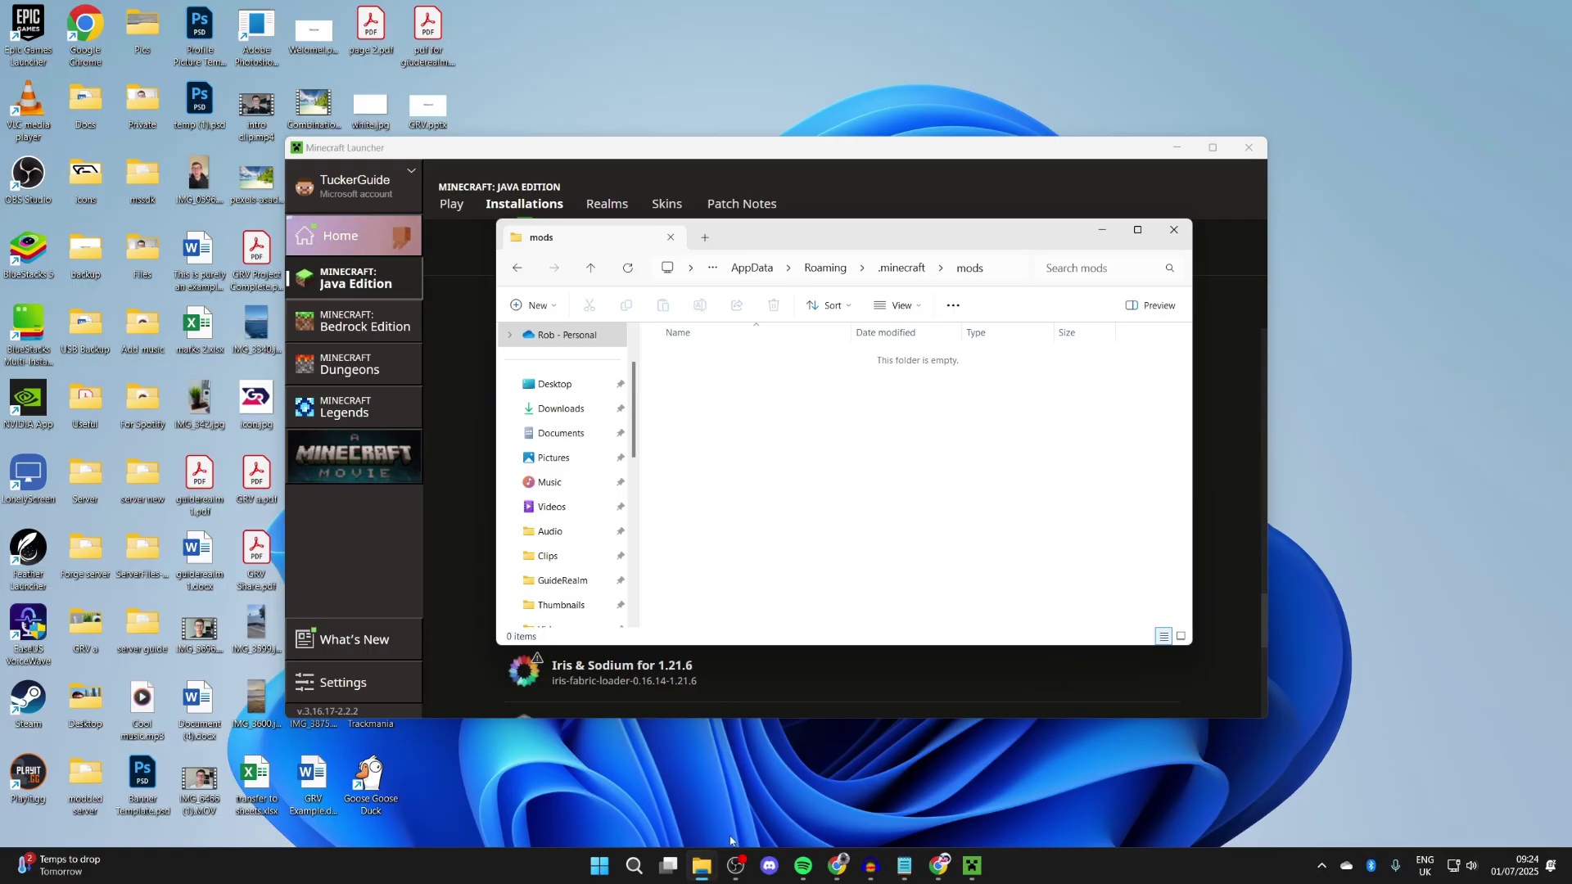
Drag the Balm and Waystones jars from Downloads into the mods folder
{"action": "left_click", "coordinate": [703, 866]}
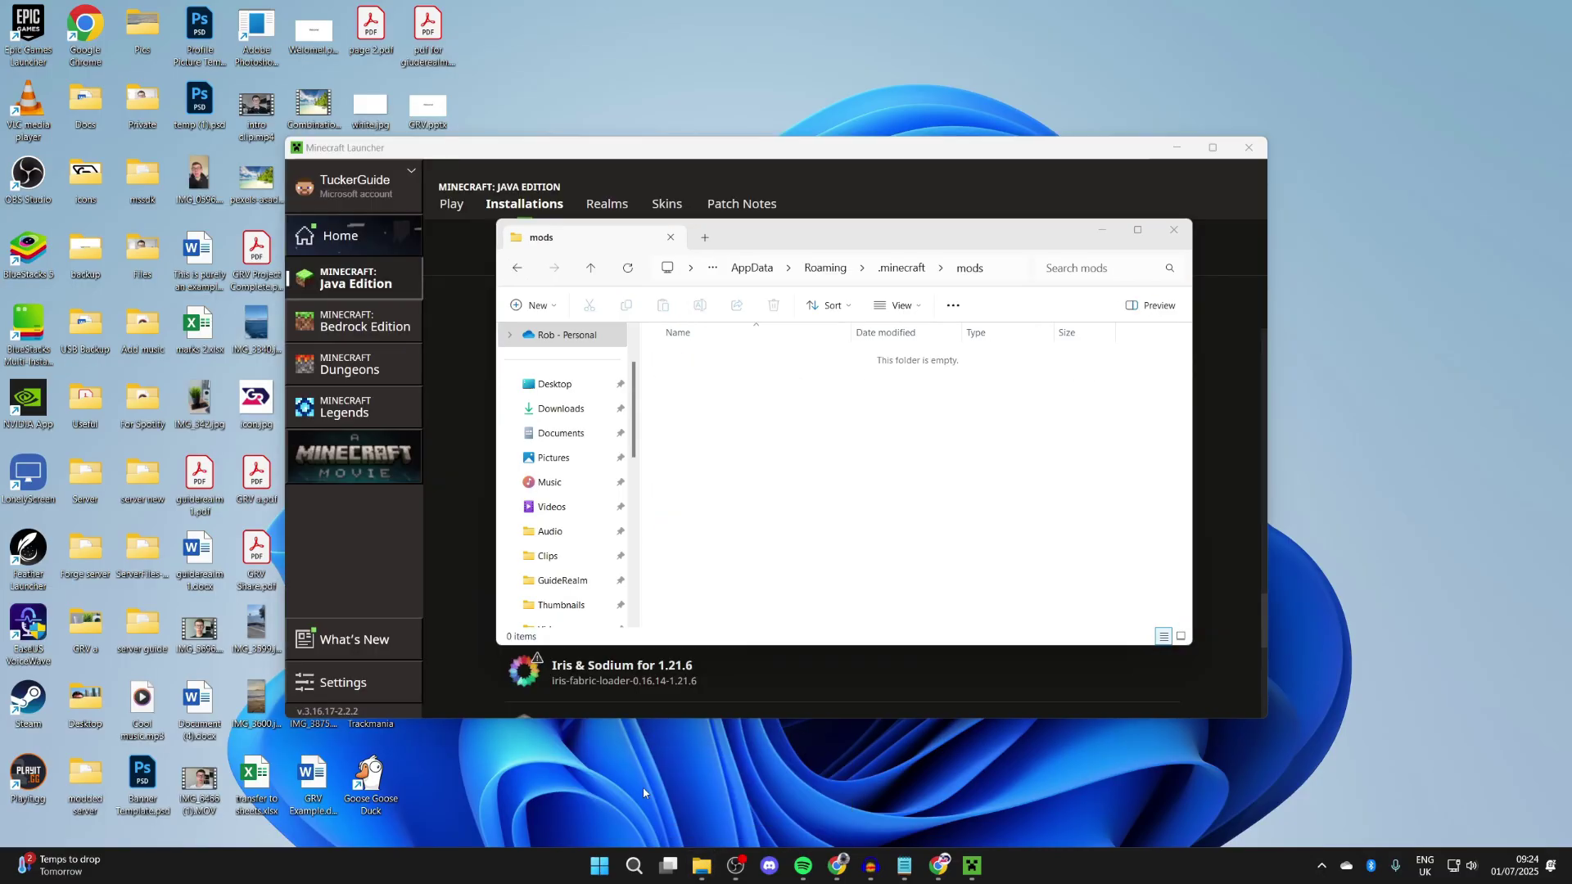
{"action": "left_click", "coordinate": [778, 778]}
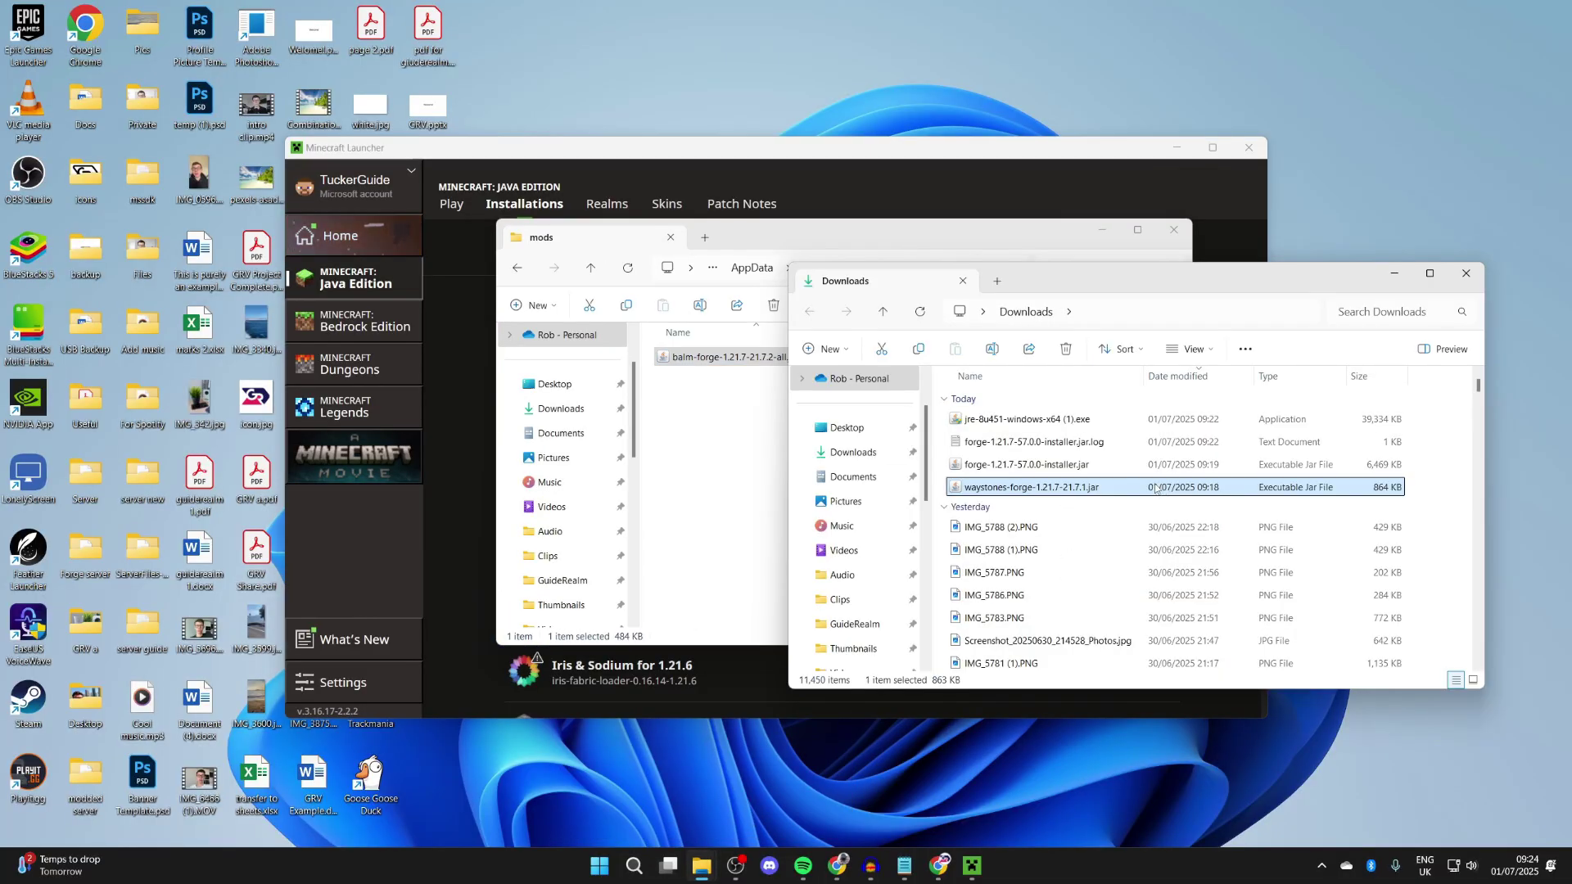
{"action": "left_click_drag", "start_coordinate": [1158, 487], "coordinate": [701, 421]}
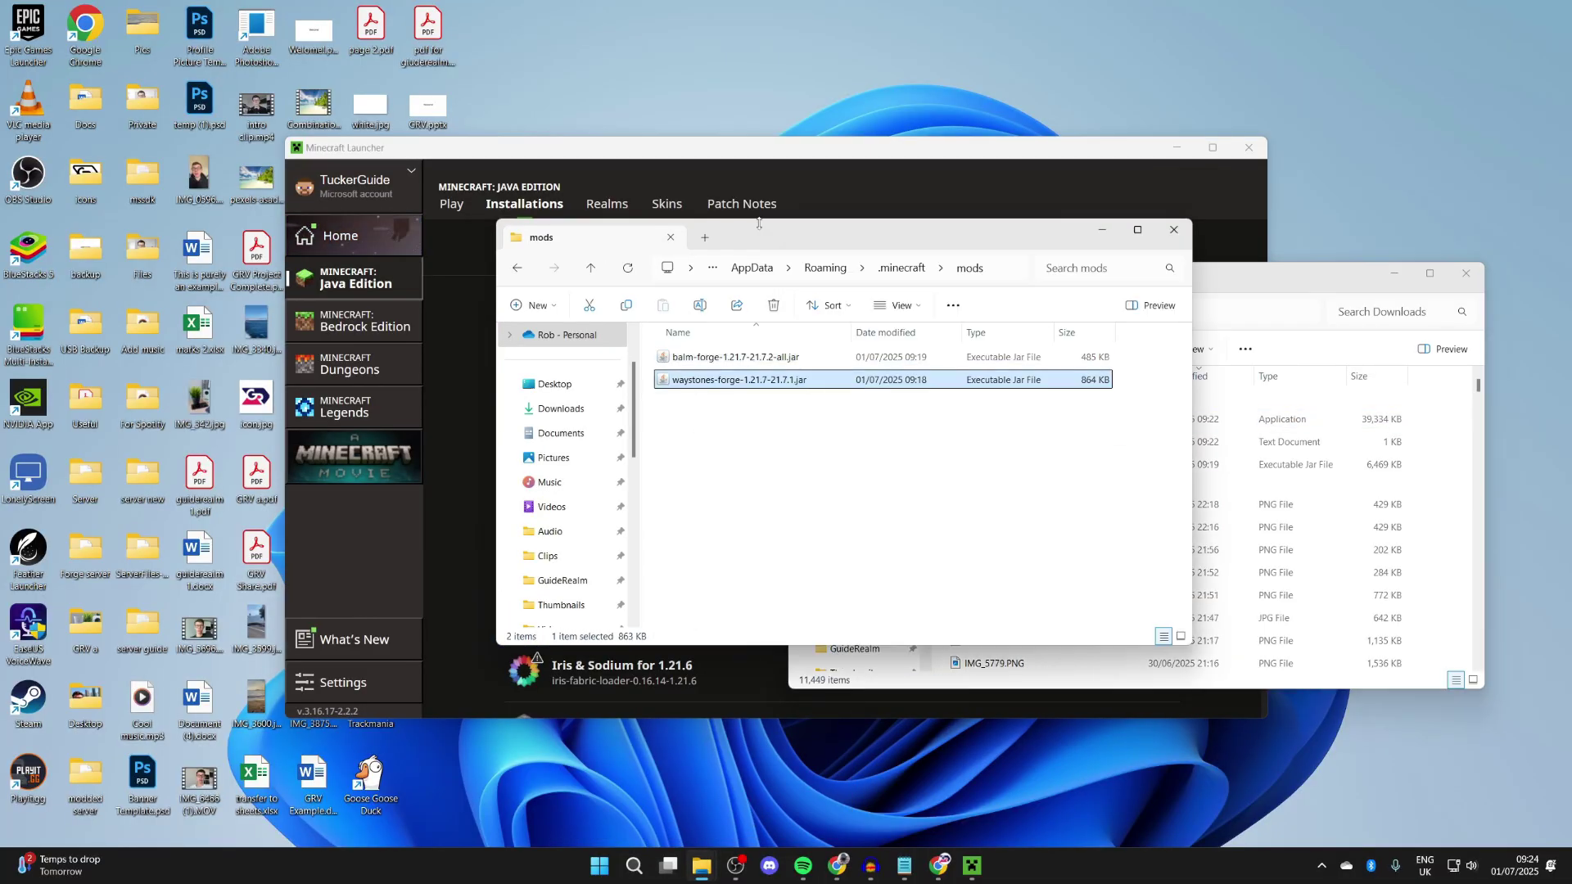
{"action": "left_click", "coordinate": [778, 151]}
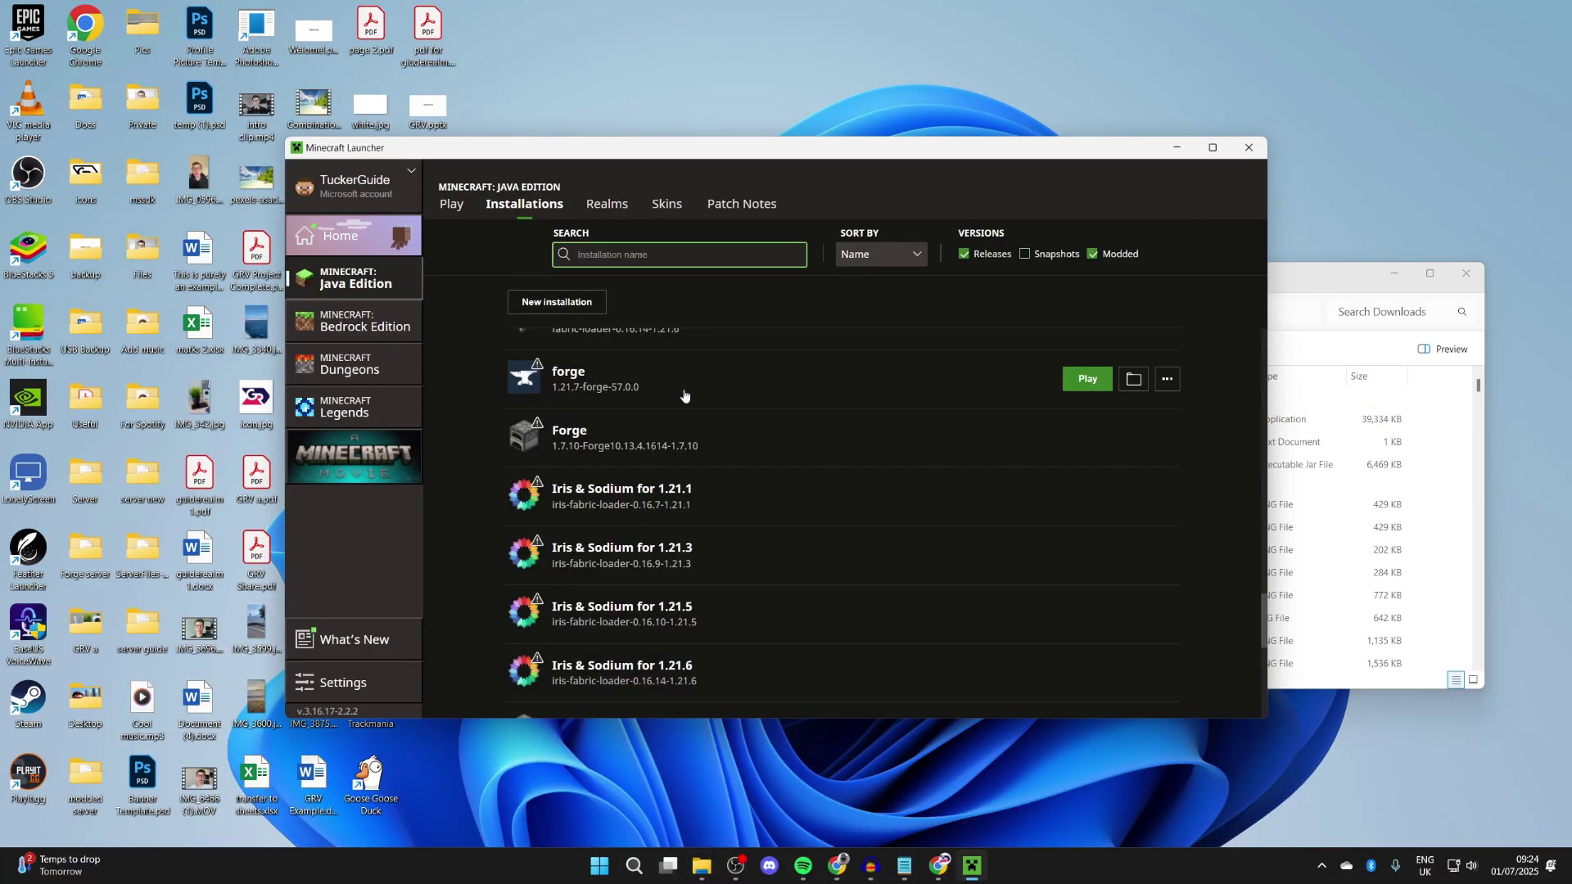
Launch the forge 1.21.7 installation, accepting the modded-installation risk warning, to reach the Forge title screen
{"action": "left_click", "coordinate": [1078, 381]}
{"action": "left_click", "coordinate": [815, 464]}
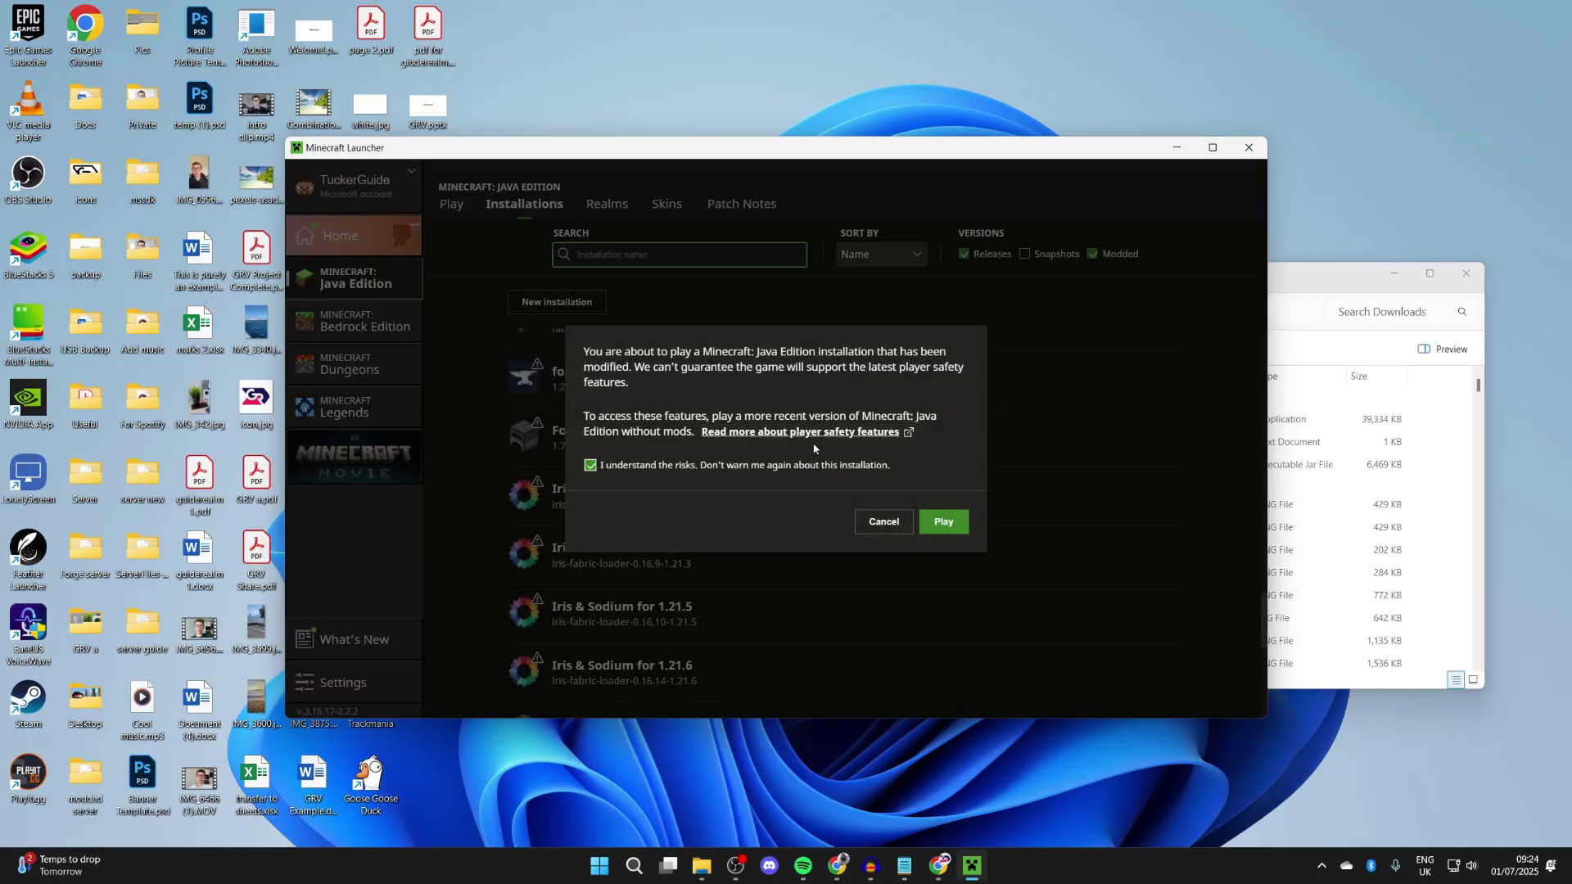
{"action": "left_click", "coordinate": [933, 519]}
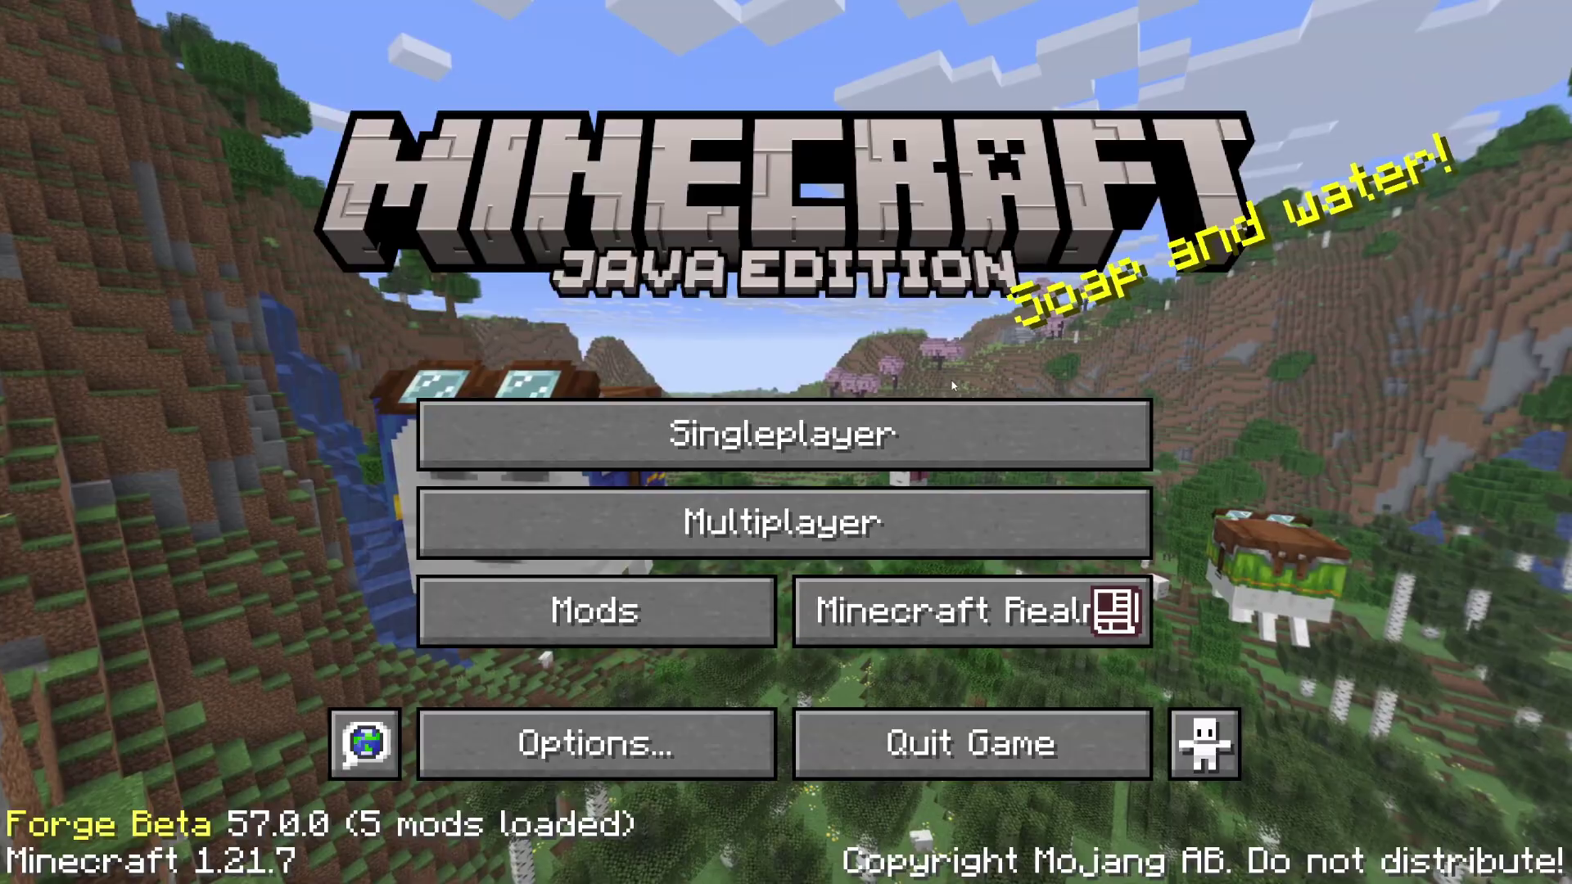